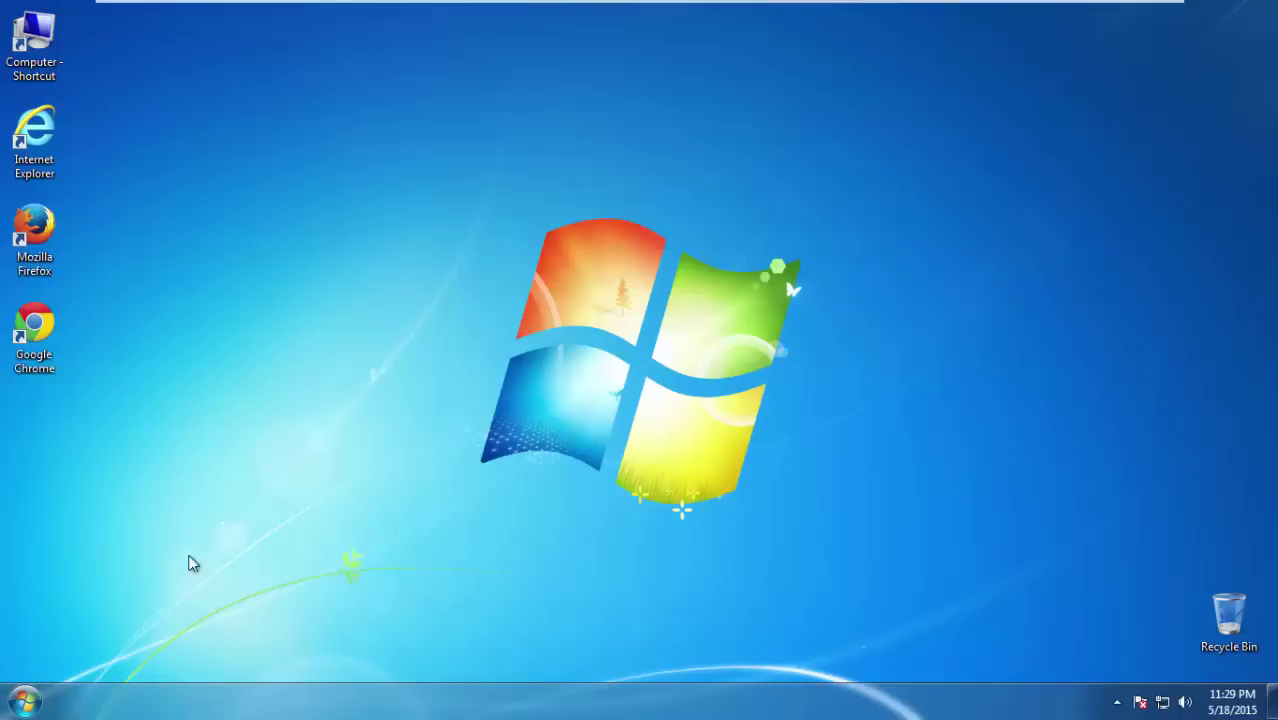
Step: Open Programs and Features from Control Panel and sort programs by install date, newest first
click(25, 703)
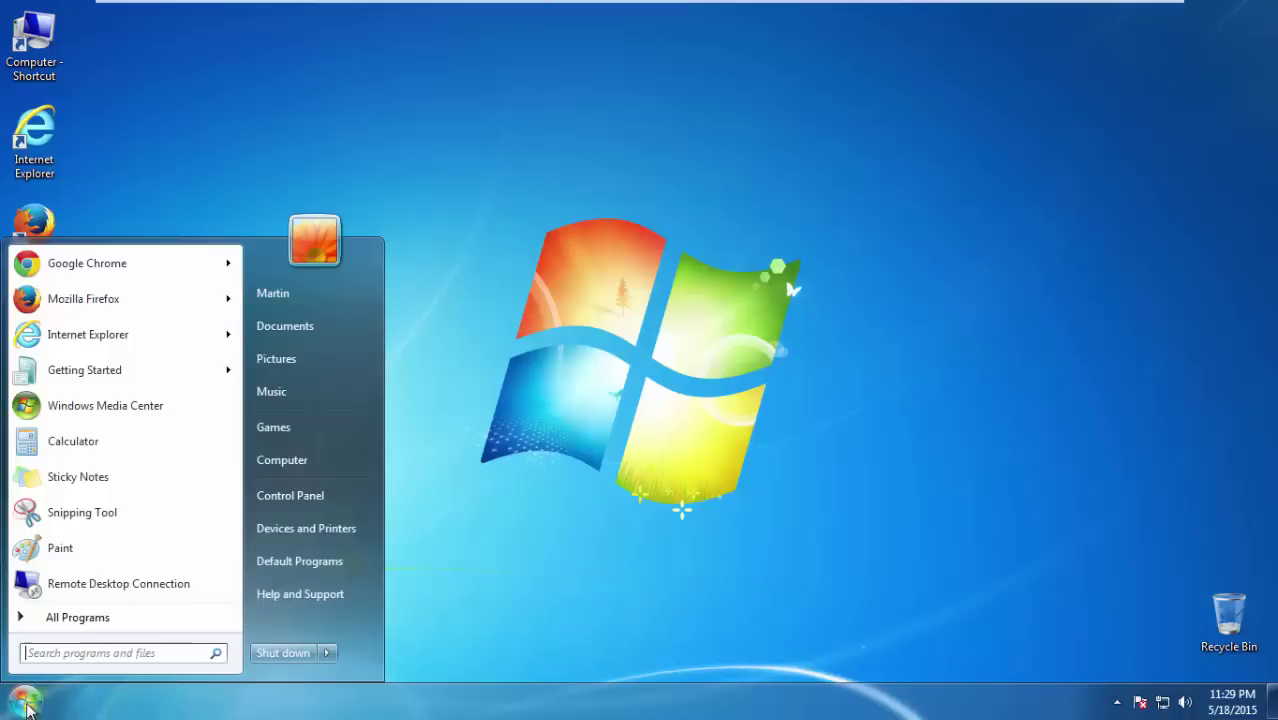
click(300, 499)
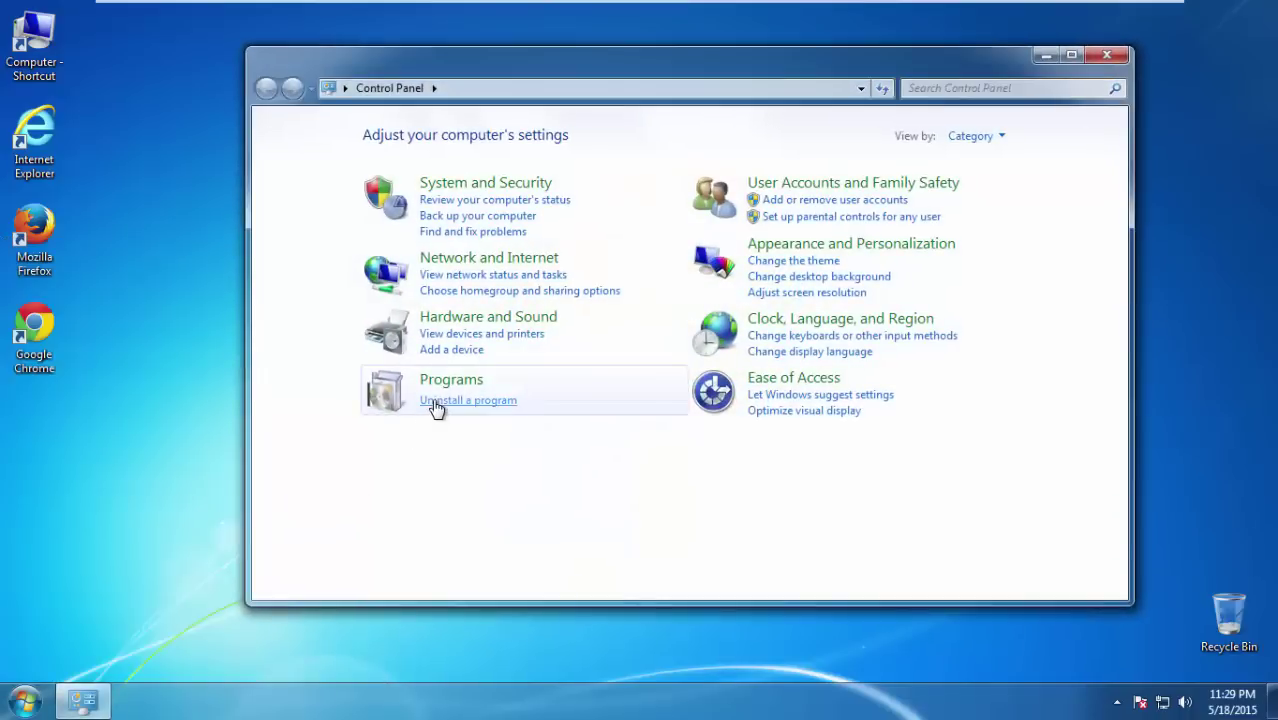
click(437, 402)
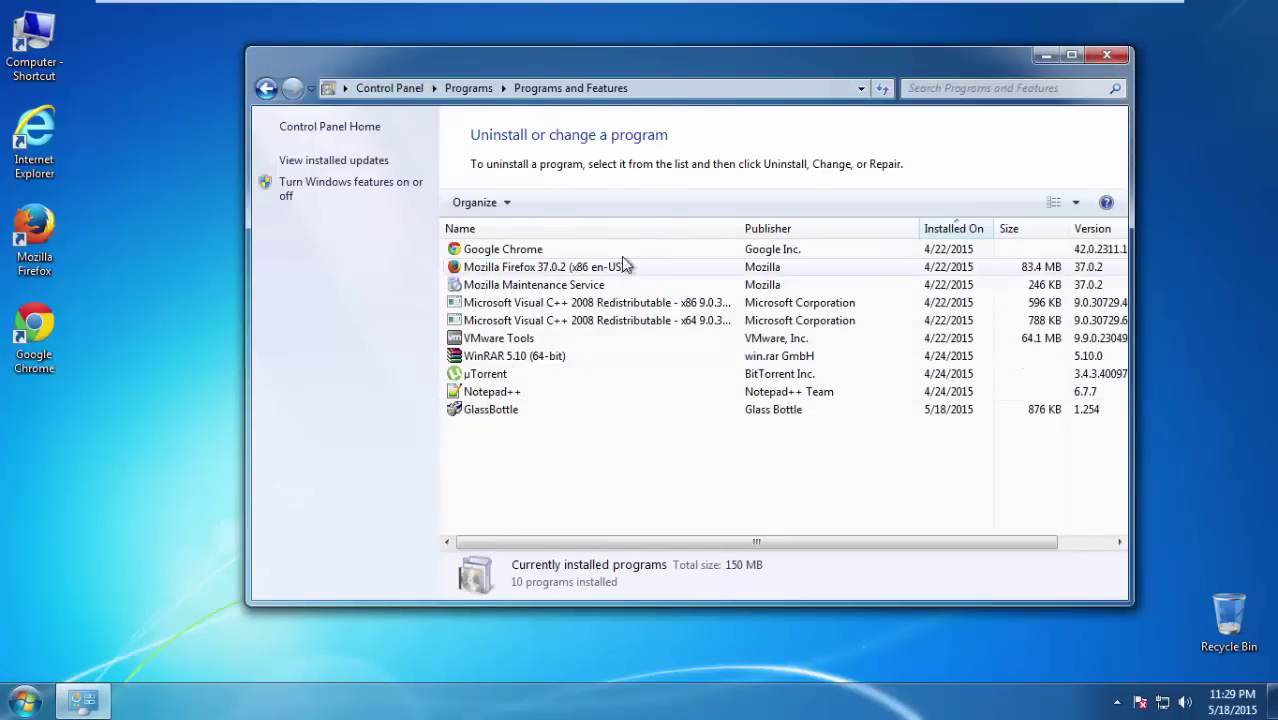
click(952, 229)
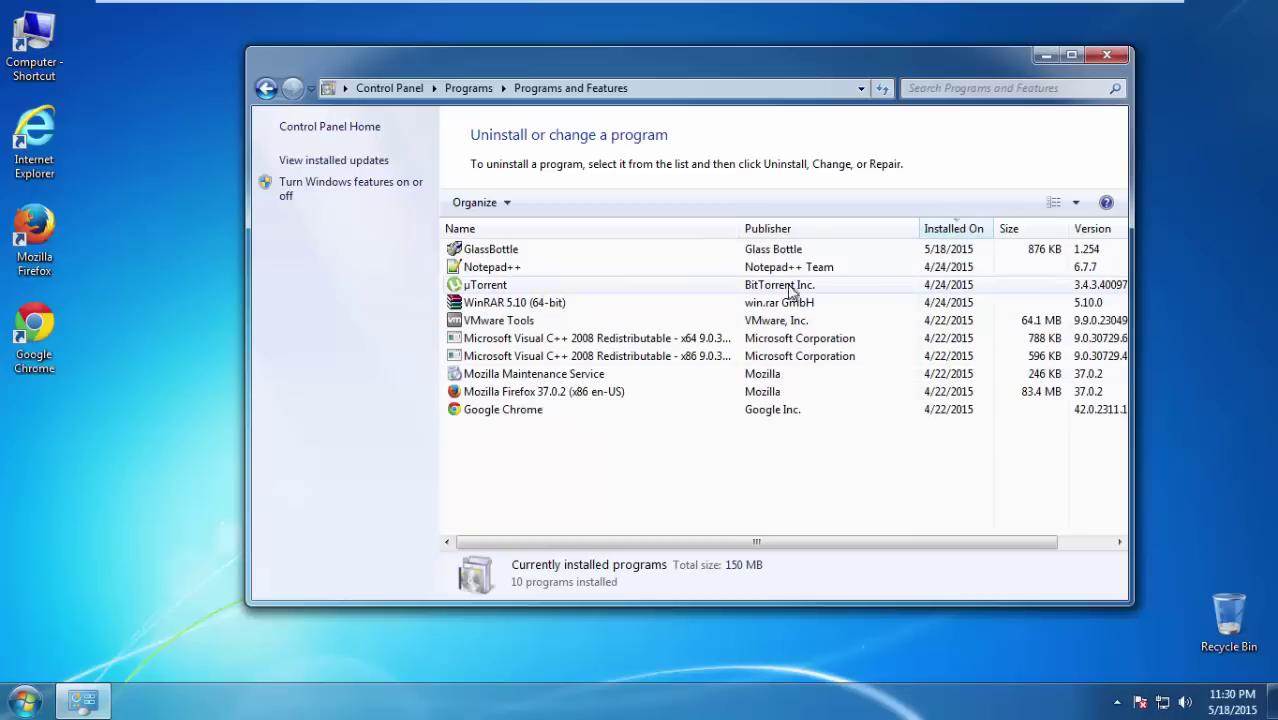
Step: Uninstall the GlassBottle program and finish its removal dialog
click(487, 254)
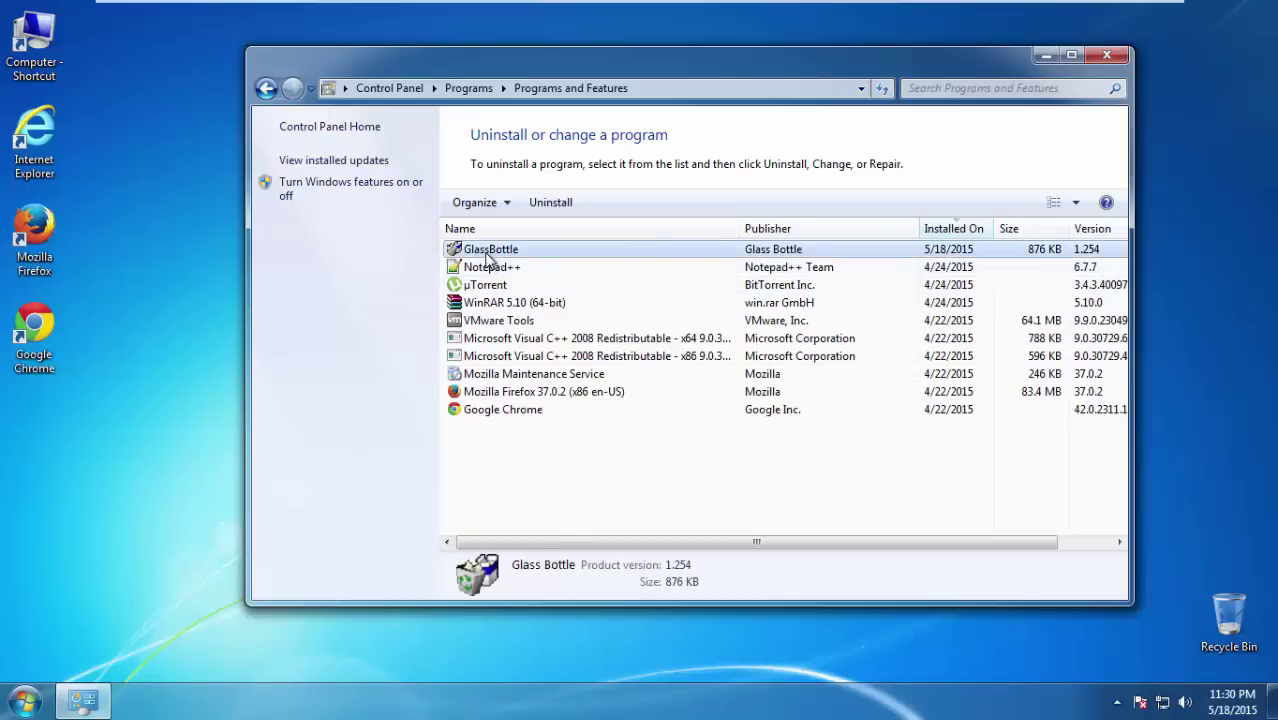
right_click(487, 256)
click(536, 266)
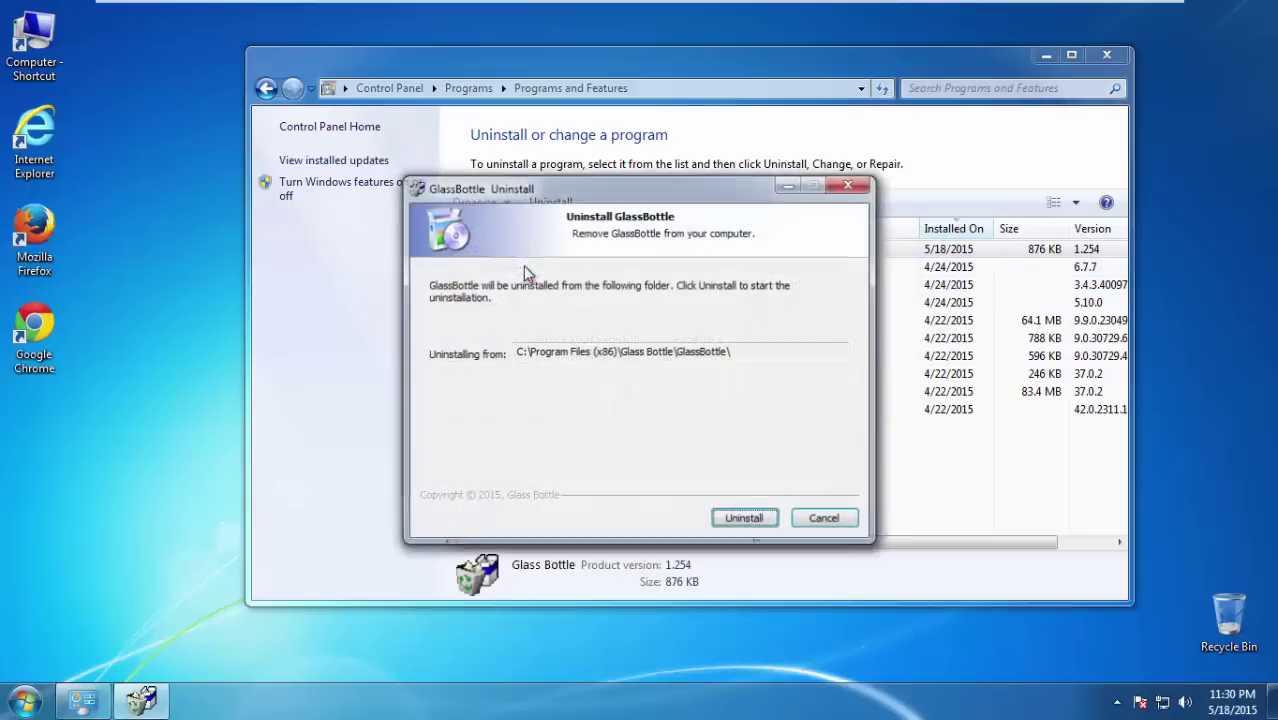
click(714, 515)
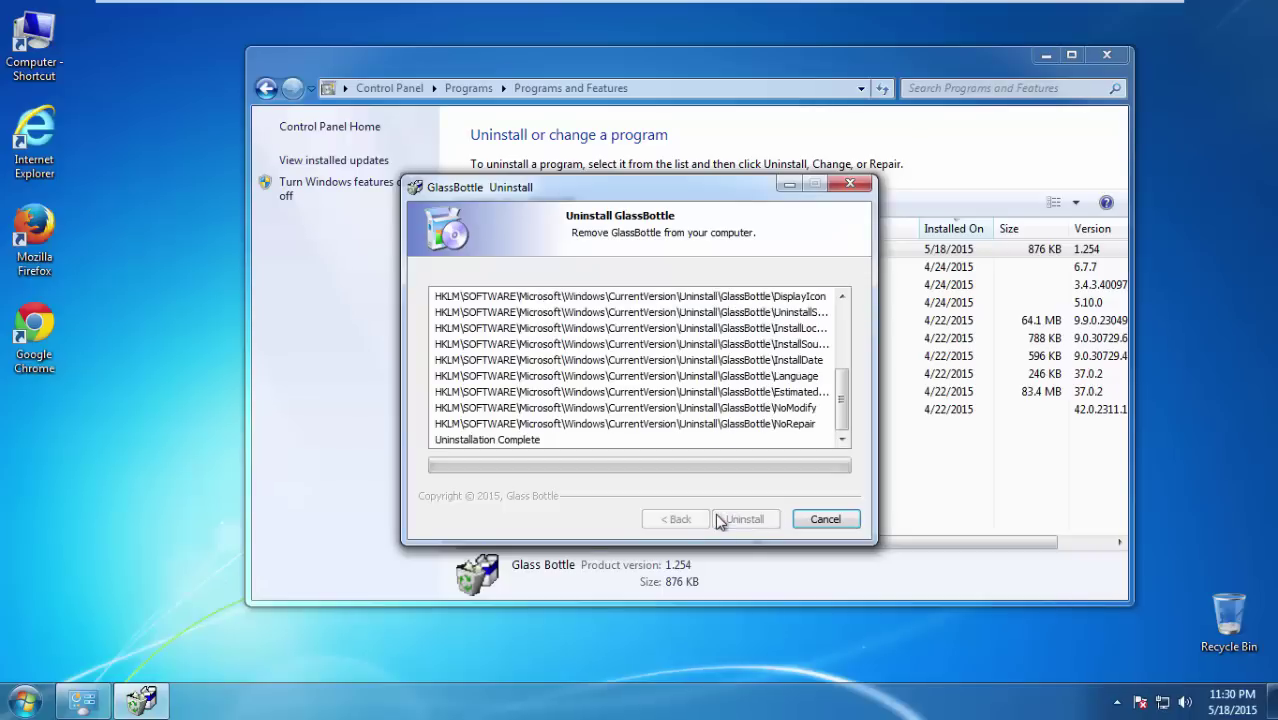
click(744, 521)
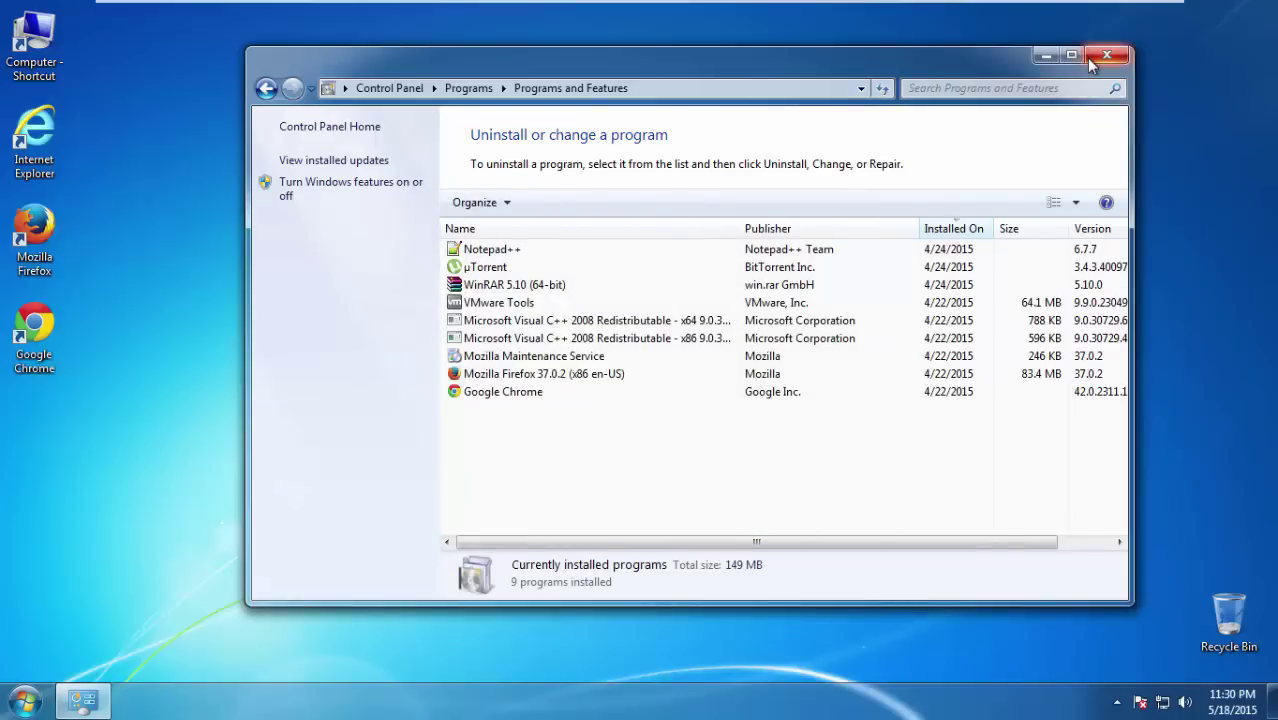
Step: Restart Windows and pick Safe Mode from the F8 advanced boot options
click(1090, 58)
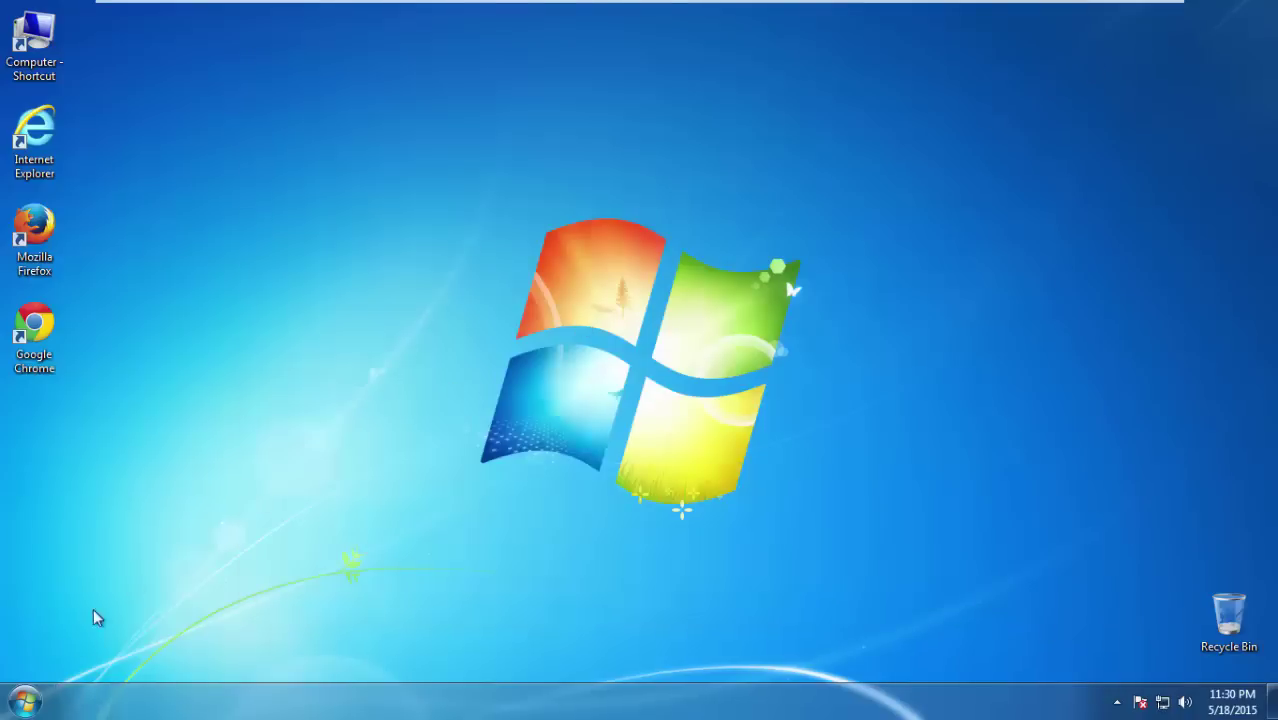
click(28, 700)
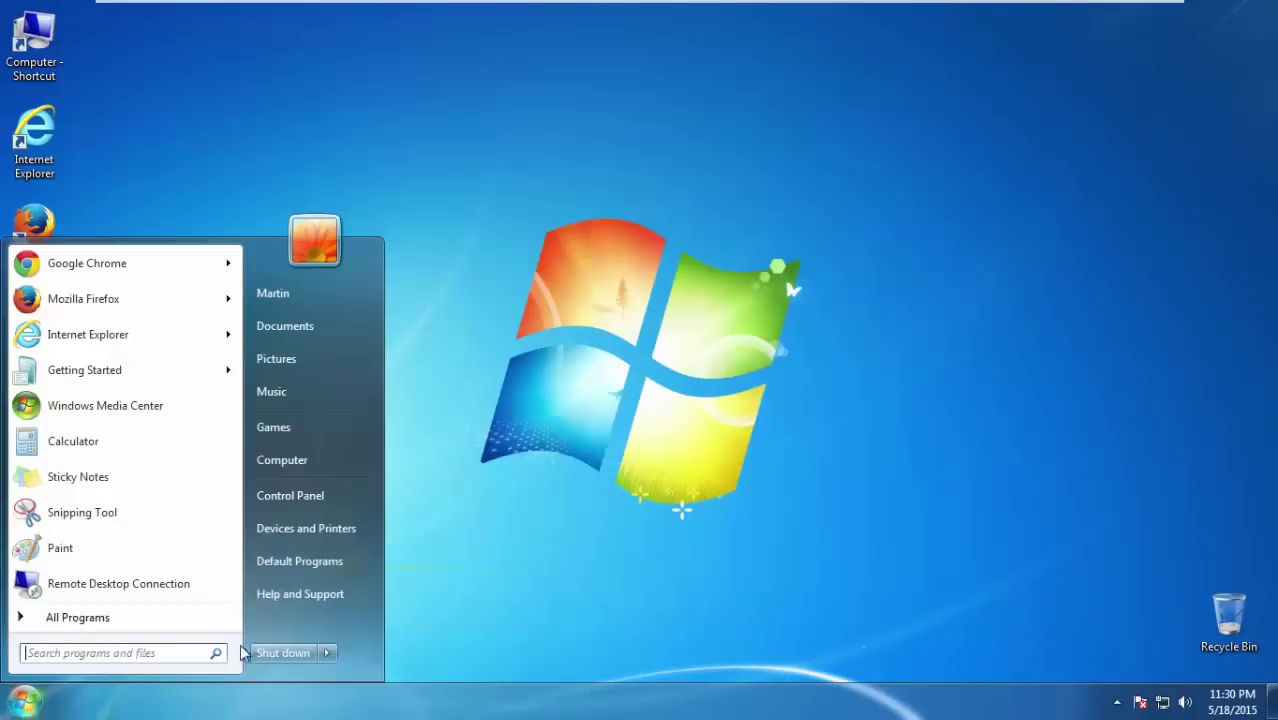
click(325, 654)
click(379, 629)
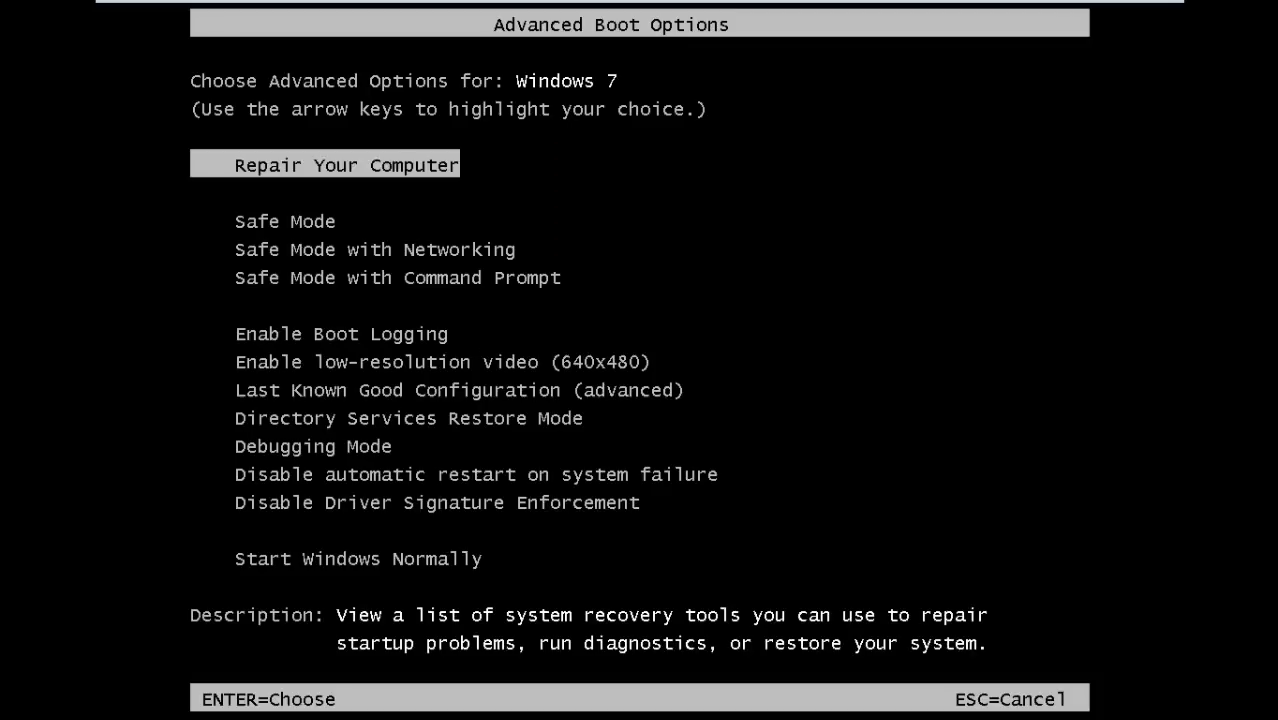
key(Down)
key(Return)
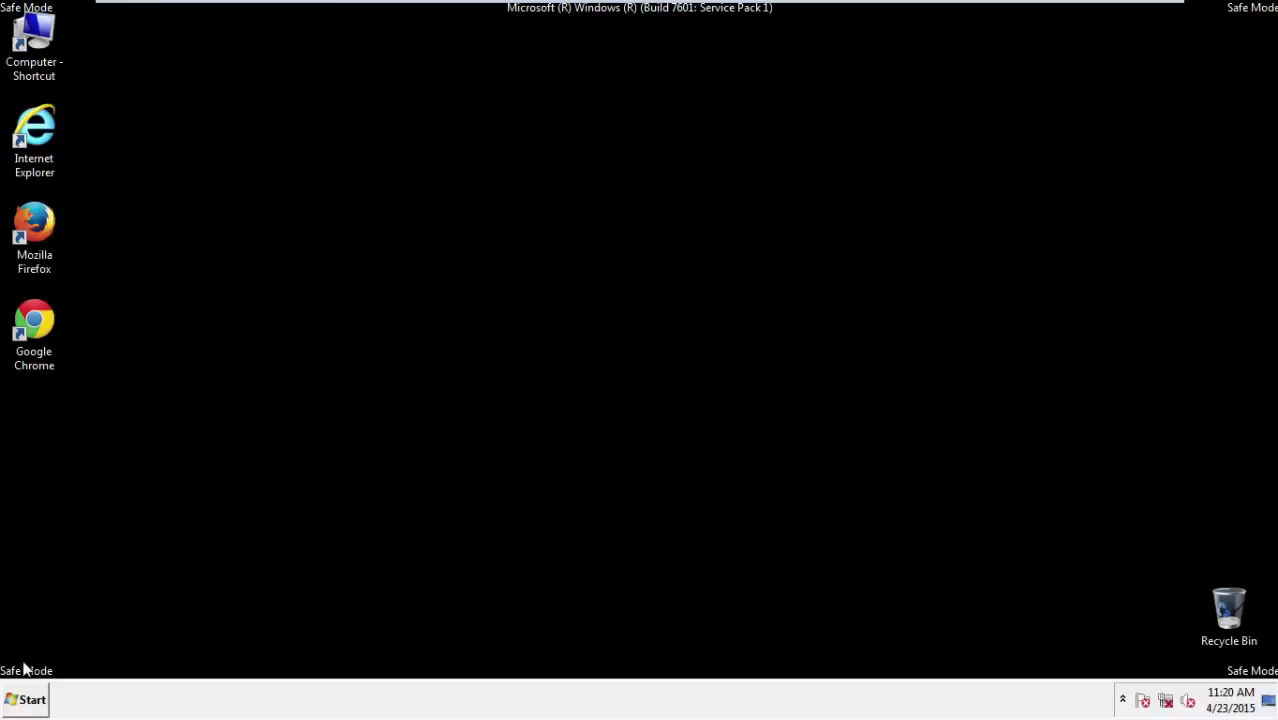
Step: Launch regedit and navigate to HKCU\Software\Microsoft\Internet Explorer\Main
click(22, 700)
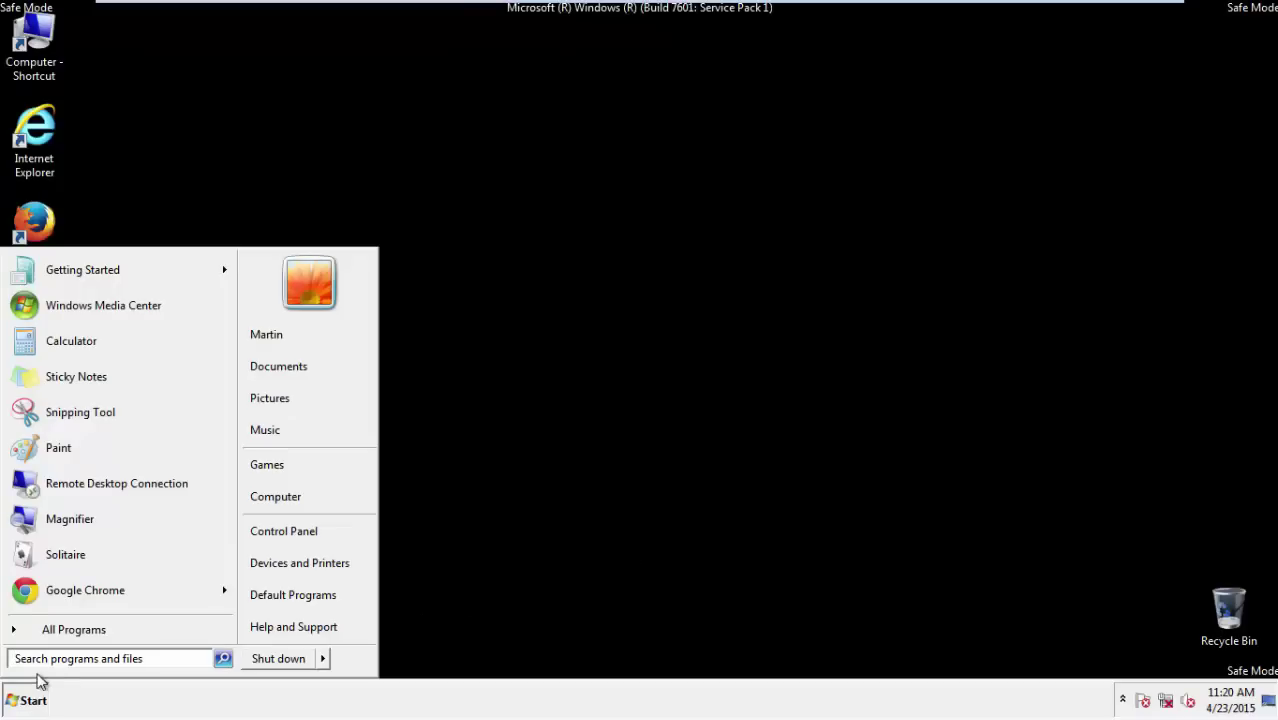
text(r)
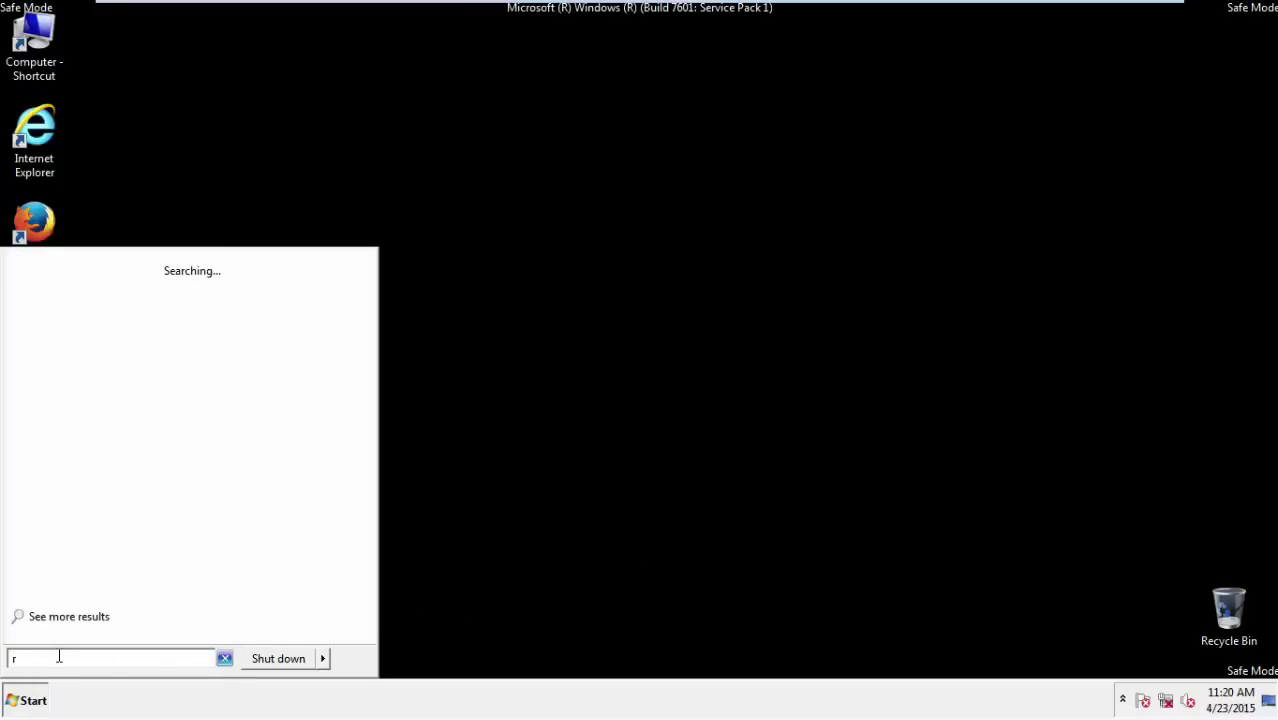
text(egedit)
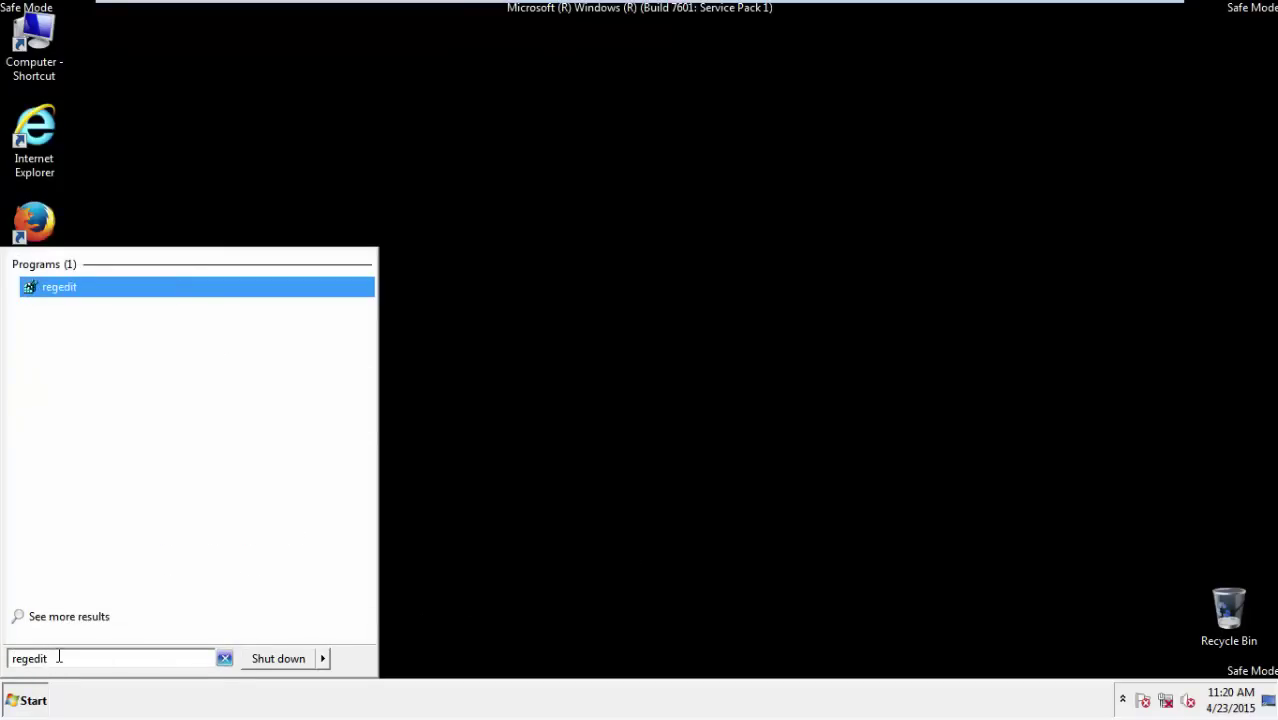
key(Return)
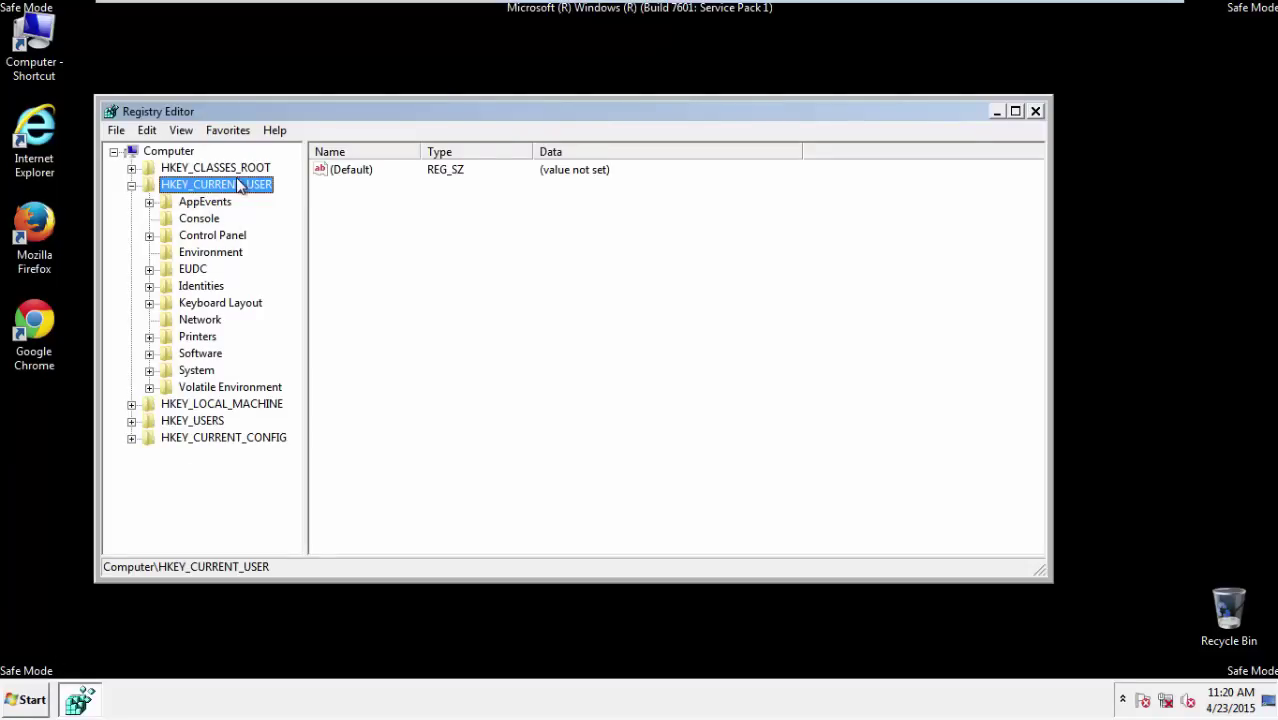
click(131, 185)
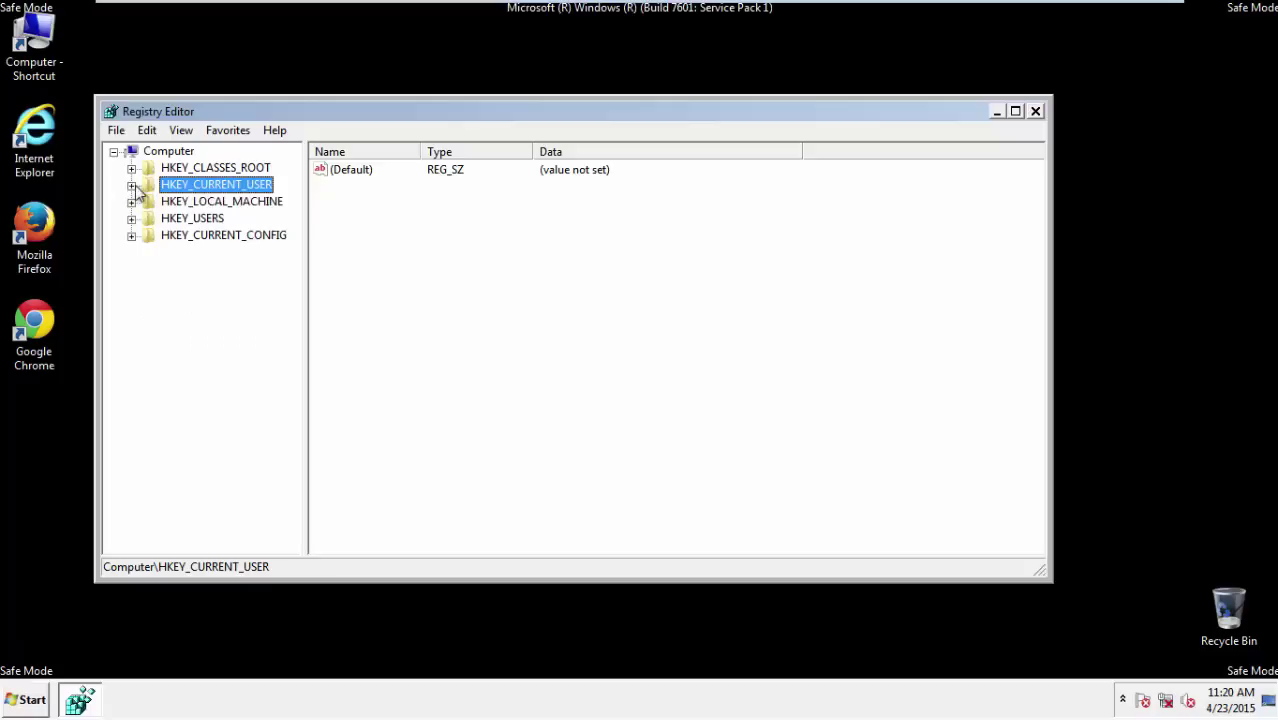
double_click(211, 190)
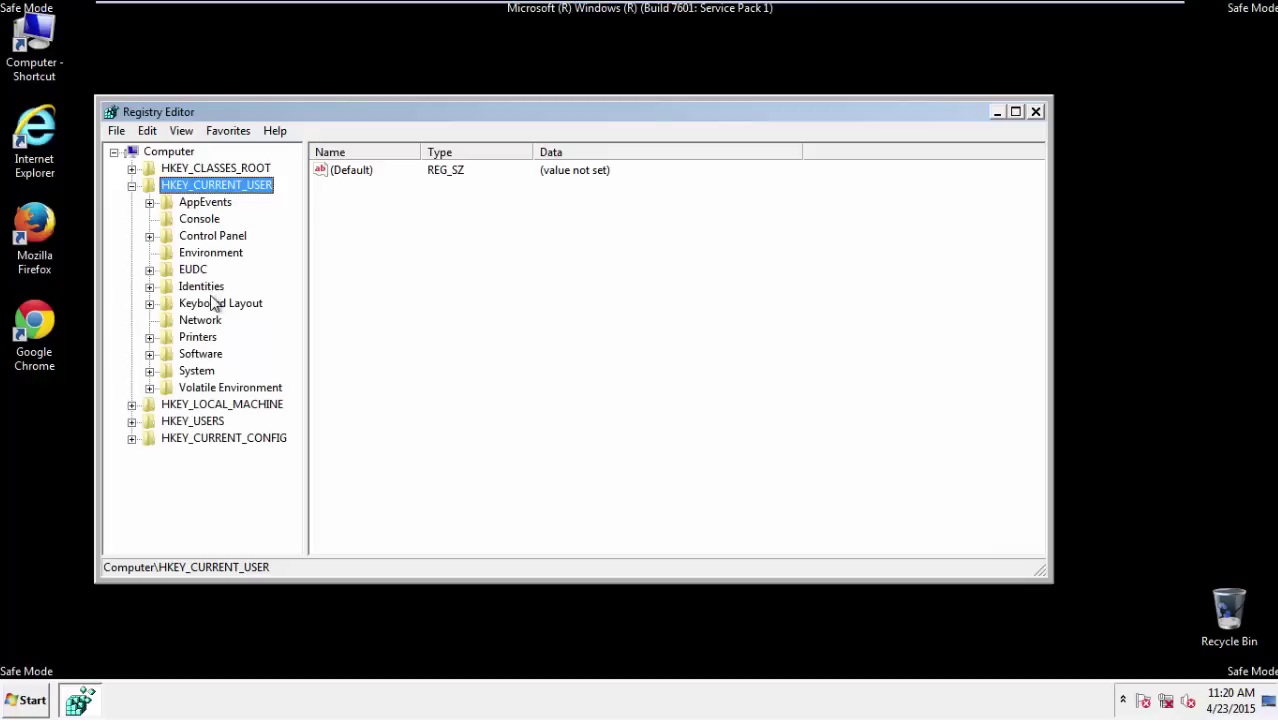
double_click(203, 356)
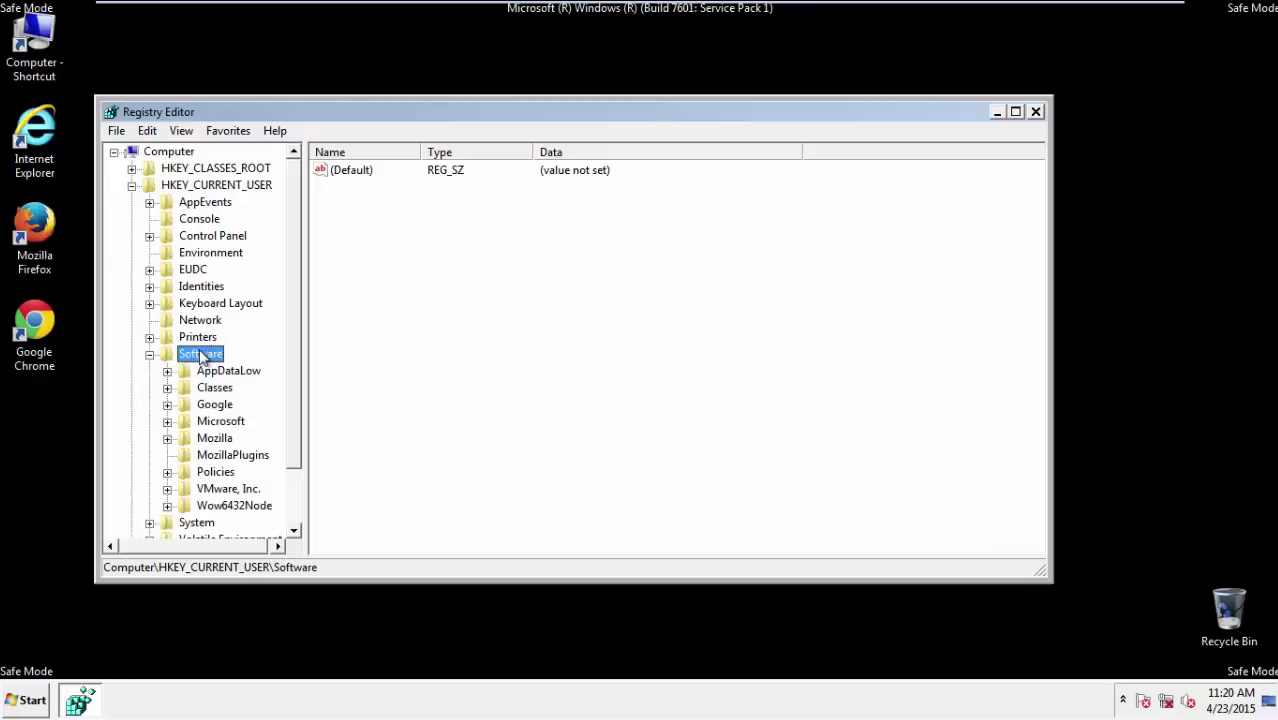
double_click(215, 422)
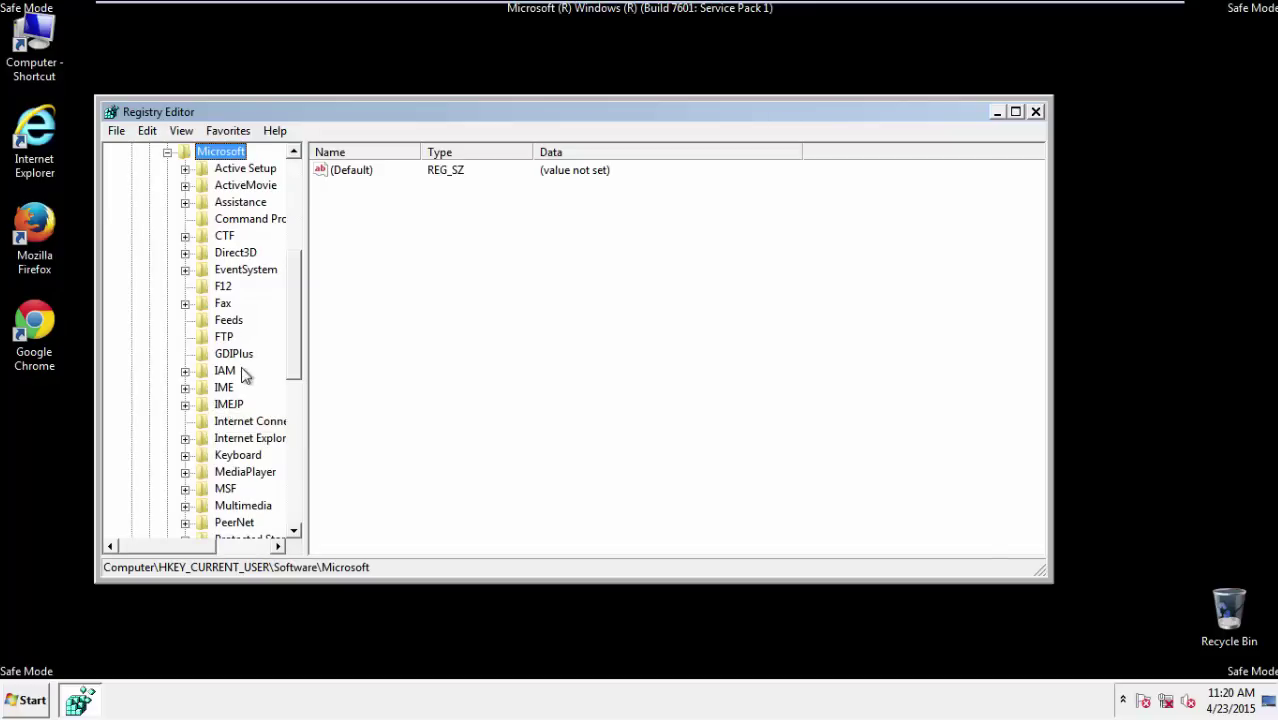
double_click(237, 440)
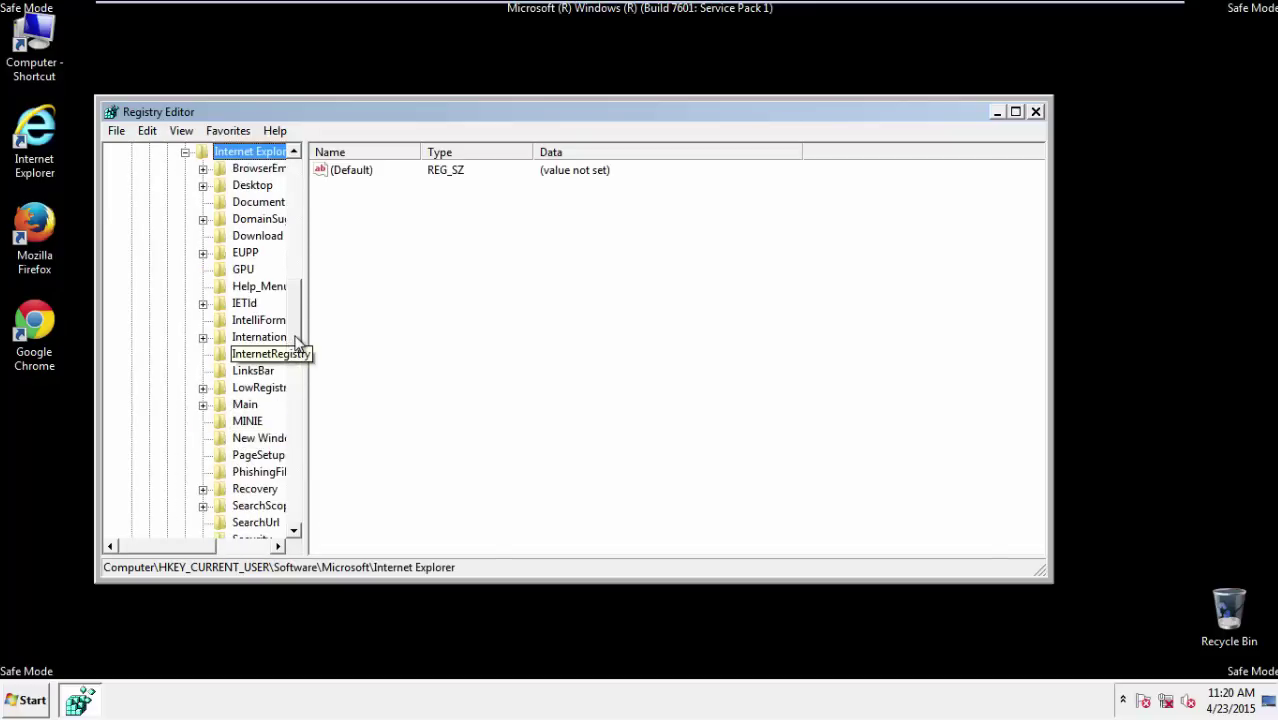
drag(298, 343, 294, 366)
double_click(245, 304)
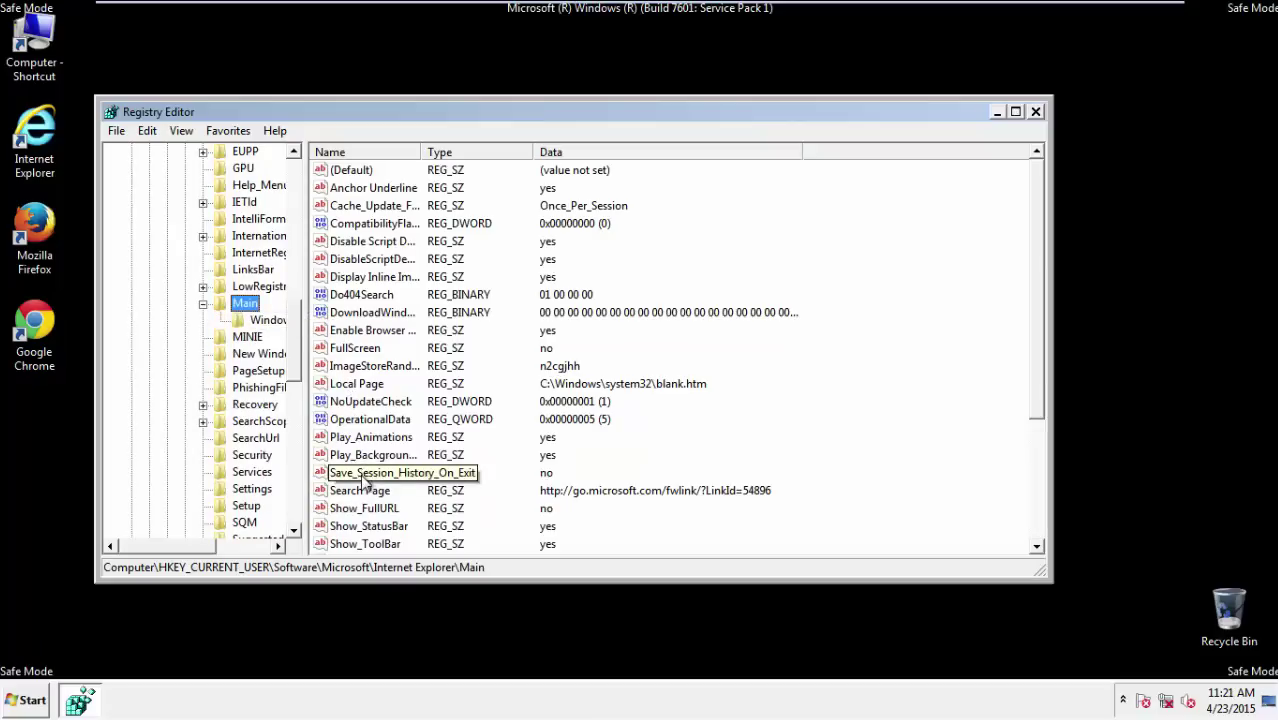
Step: Delete the Start Page value from the Main key and close Registry Editor
scroll(363, 483, down, 2)
scroll(363, 483, down, 1)
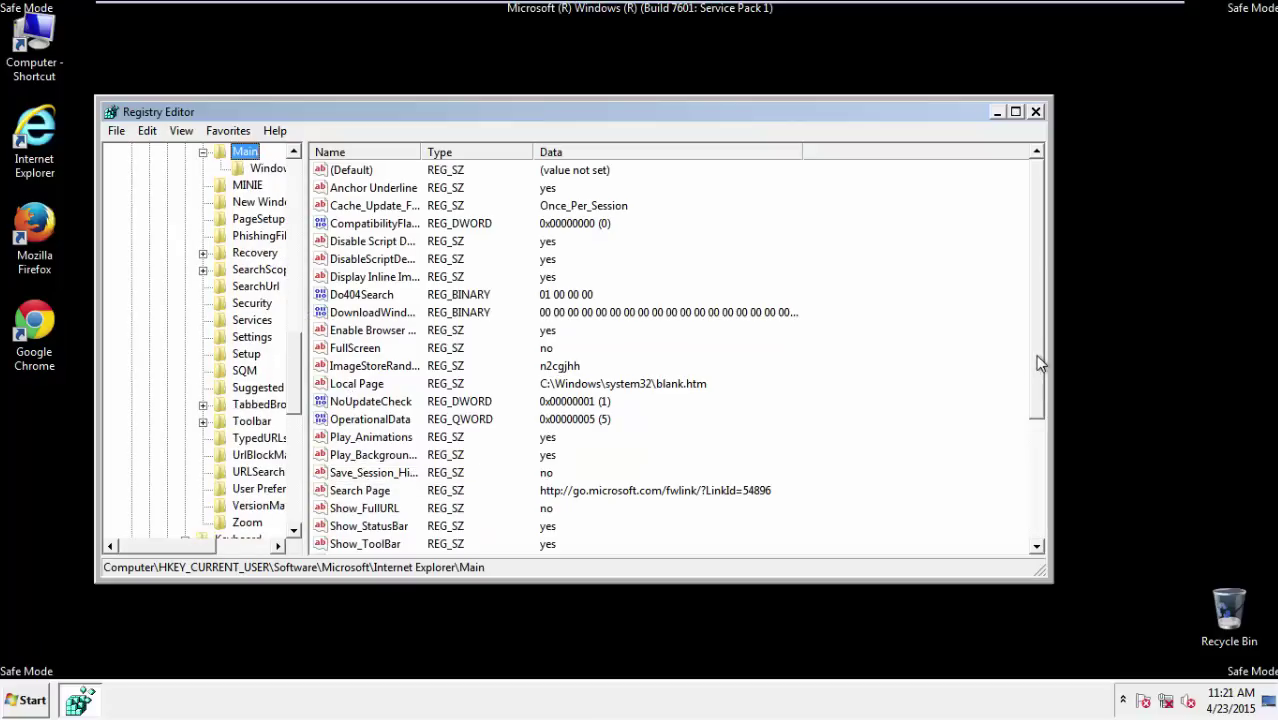
drag(1040, 364, 1030, 482)
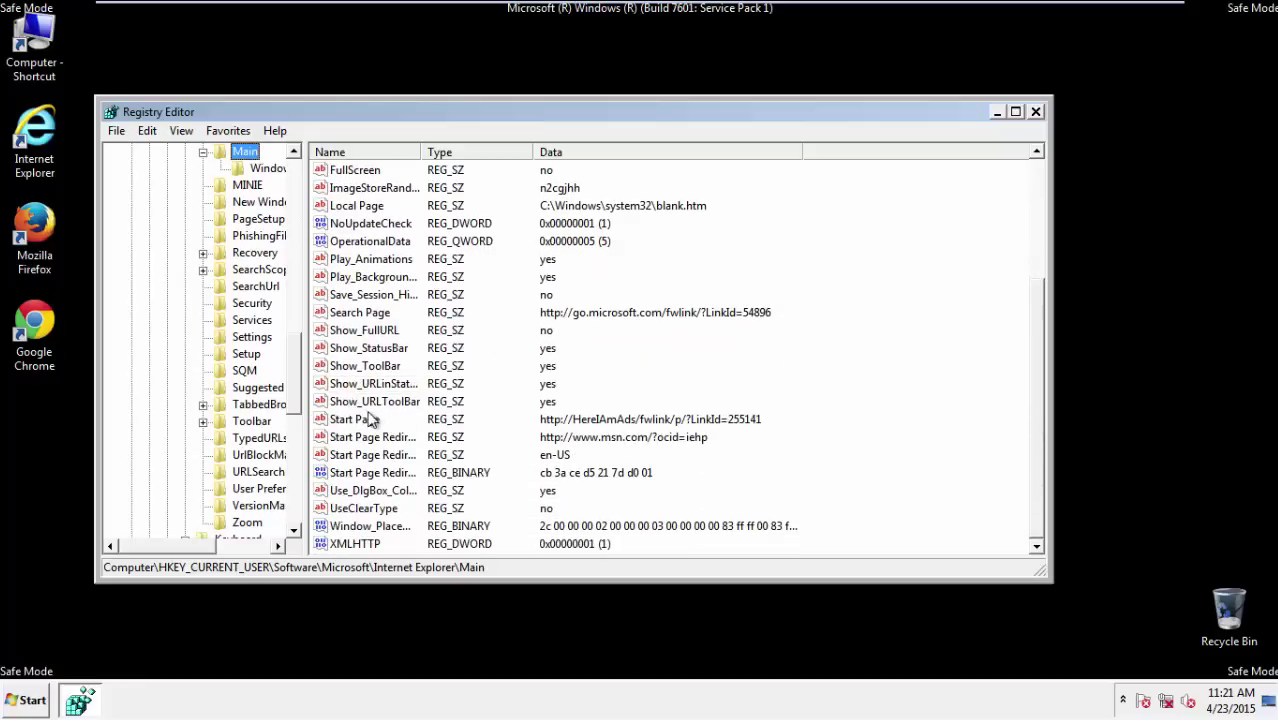
click(370, 420)
right_click(340, 424)
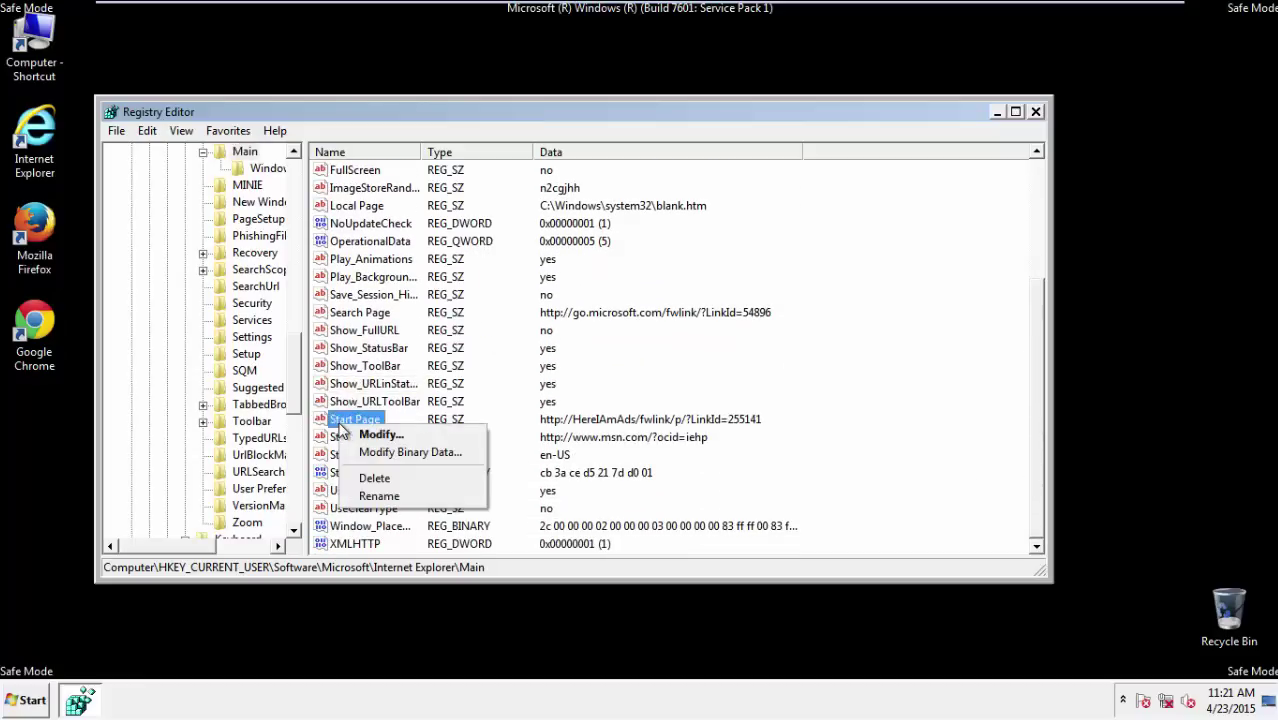
click(370, 478)
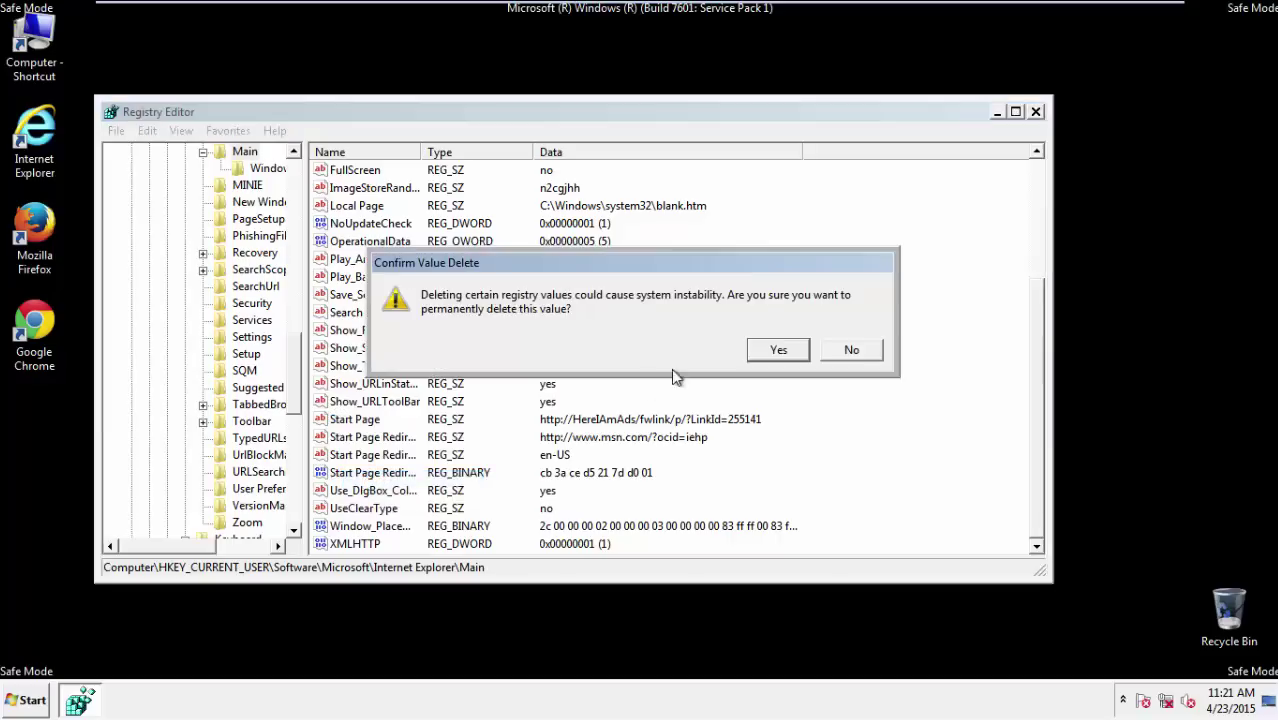
click(774, 349)
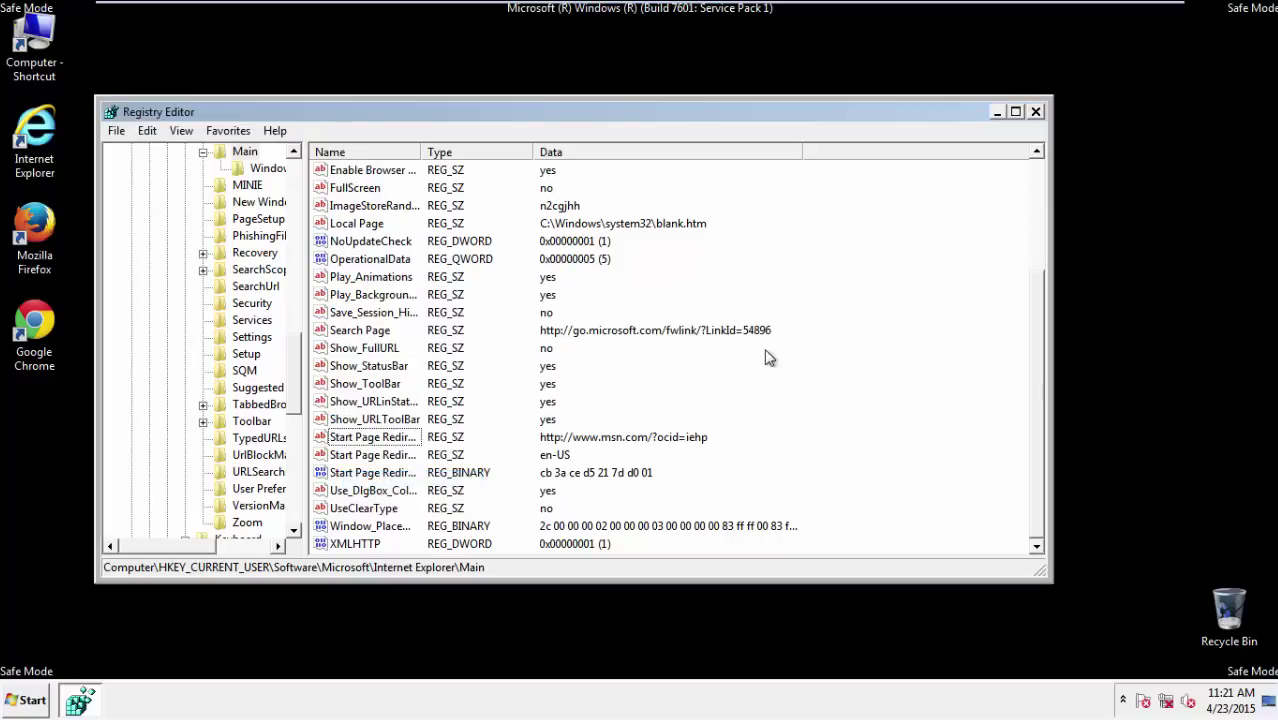
click(1036, 112)
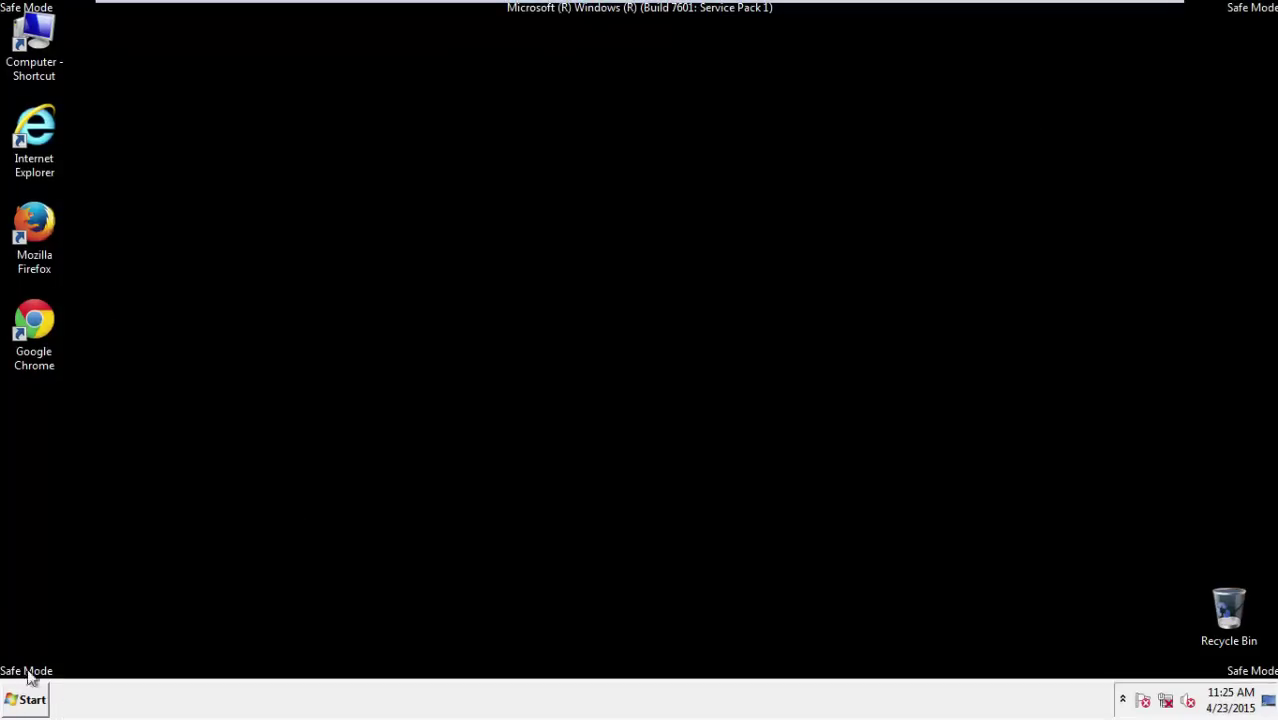
Step: Launch Firefox, decline the default-browser prompt, and get the menu bar showing
double_click(45, 235)
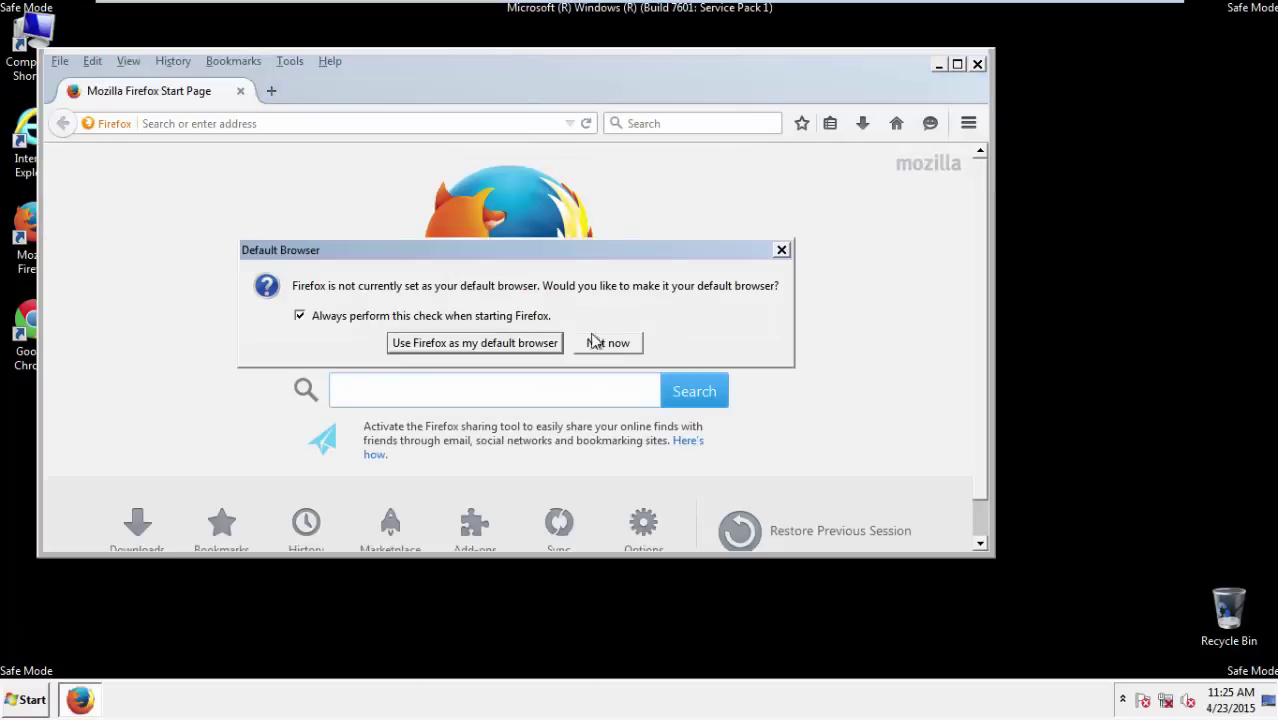
click(624, 343)
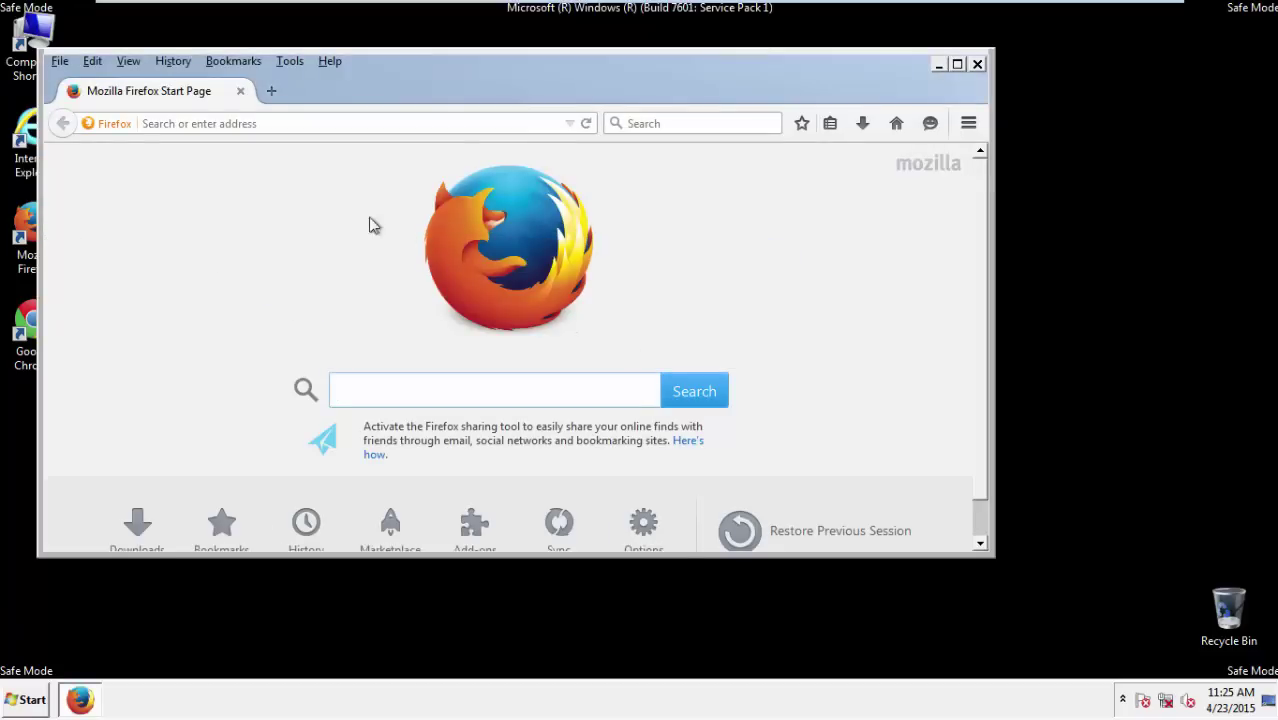
right_click(391, 77)
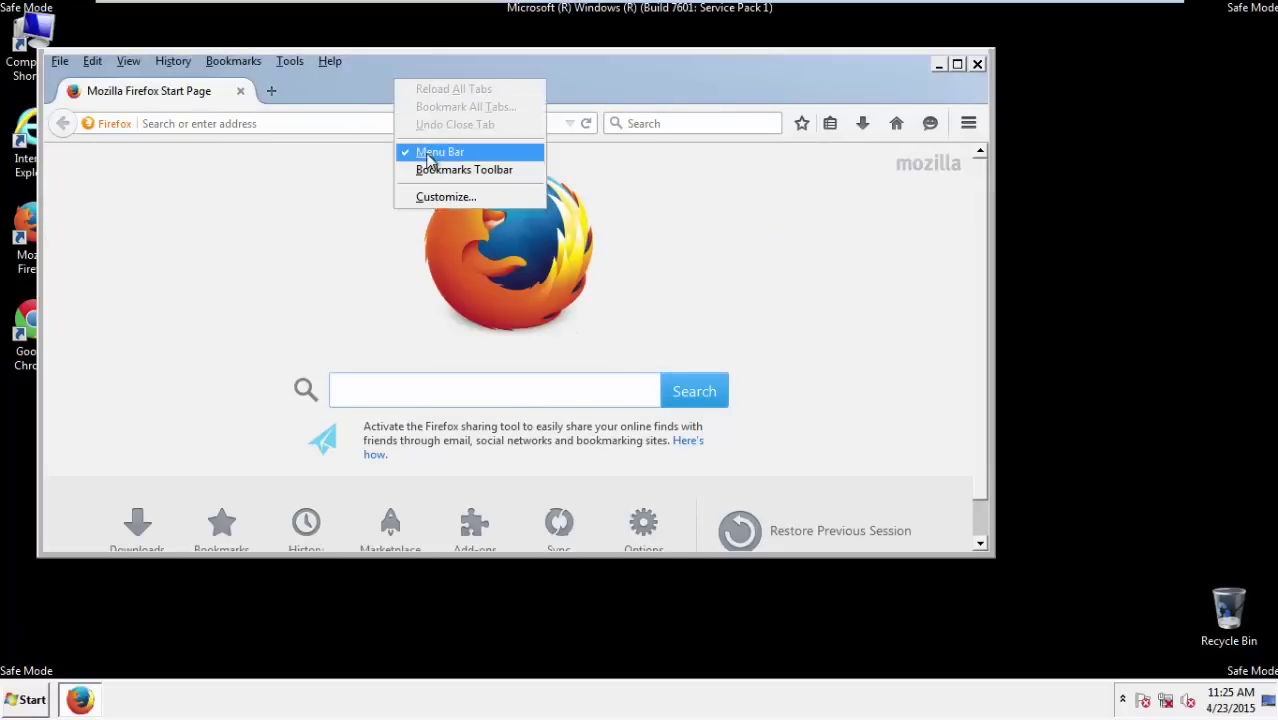
click(428, 153)
right_click(401, 82)
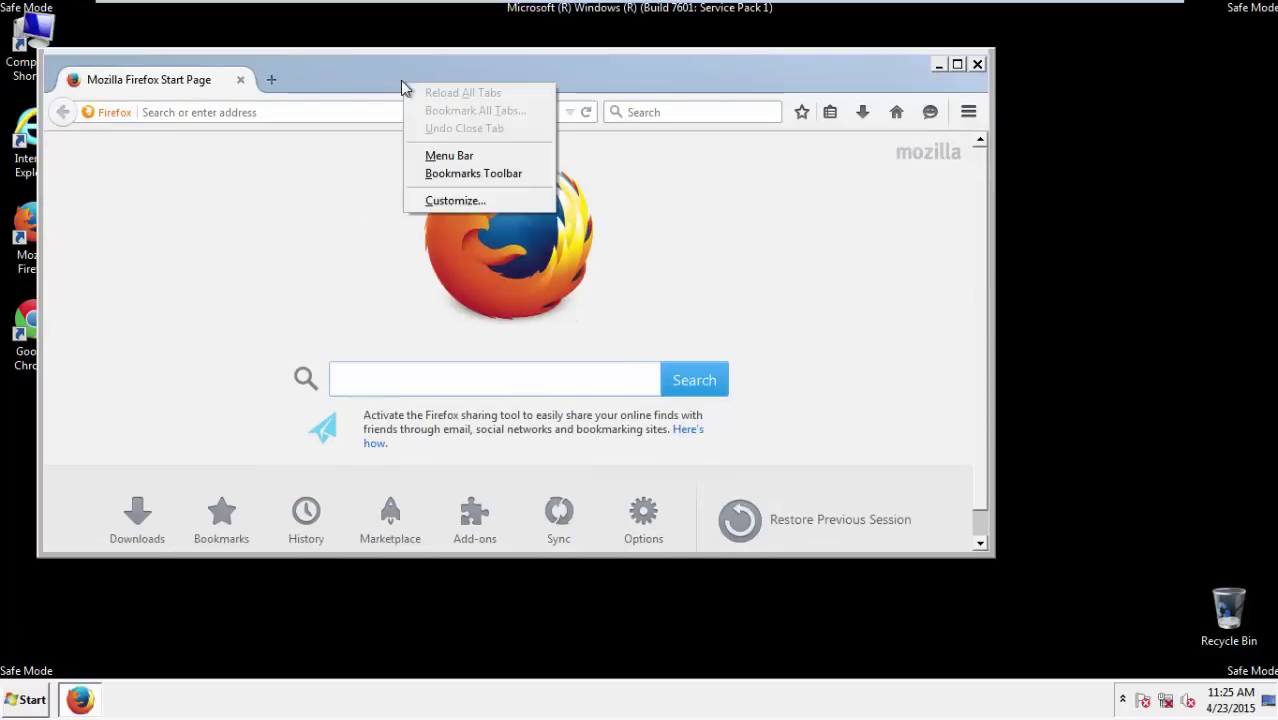
click(428, 158)
Step: Set Clear Recent History to Everything with offline website data and site preferences ticked
click(182, 66)
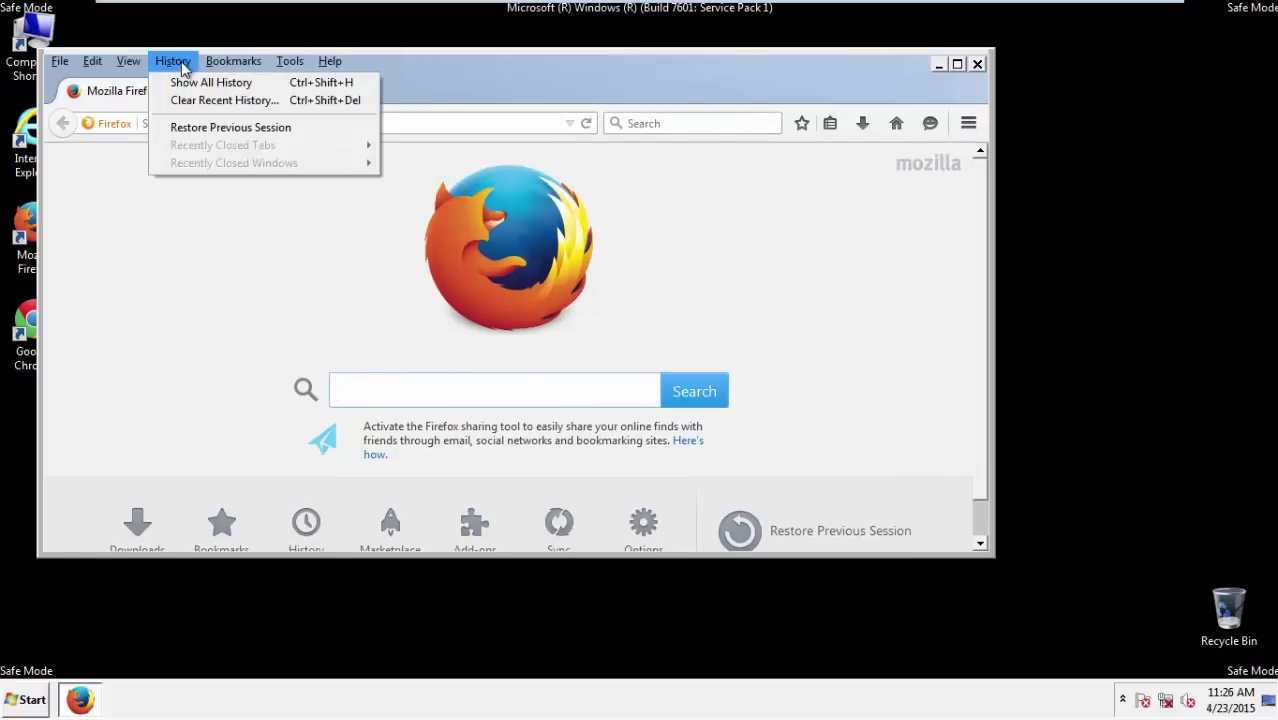
click(193, 100)
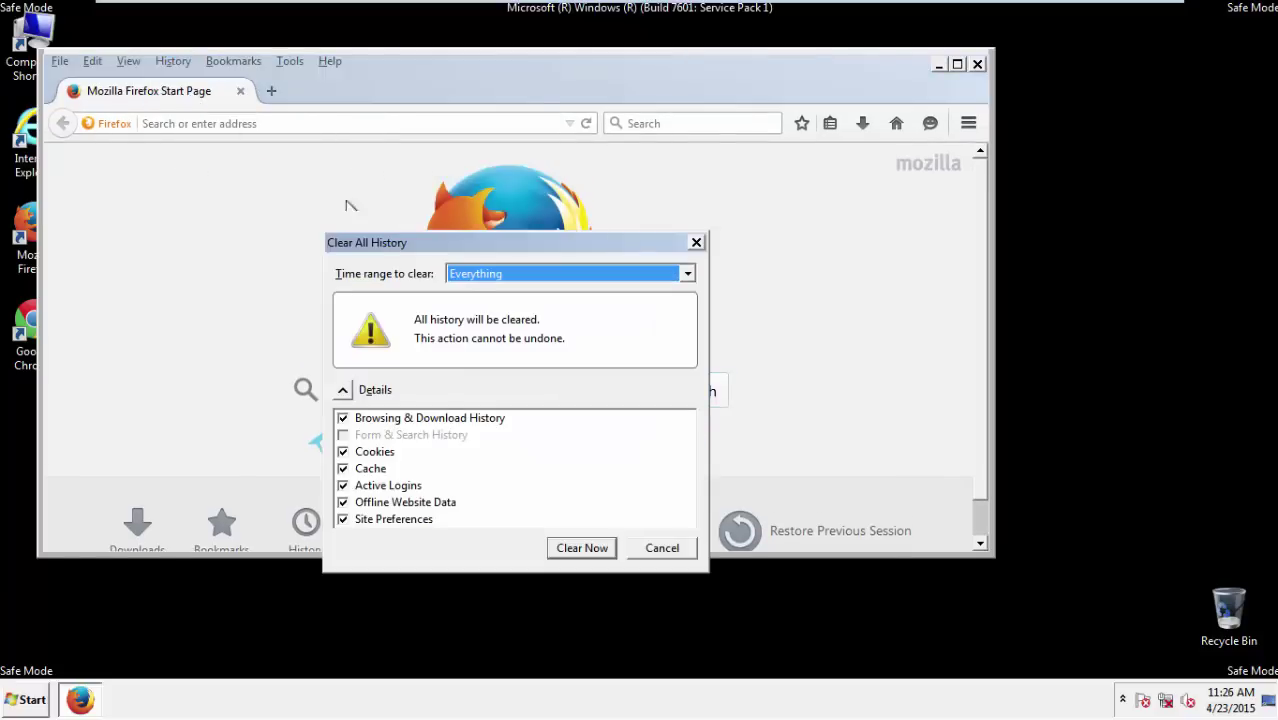
click(455, 276)
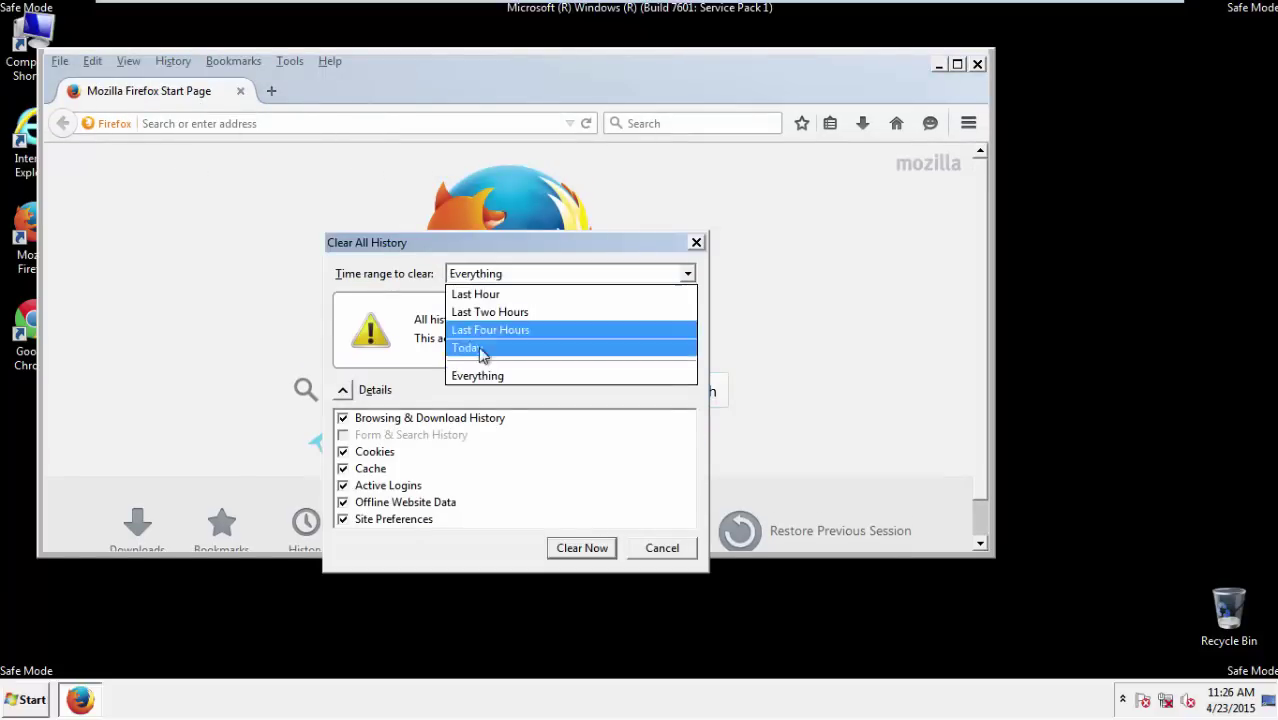
click(478, 376)
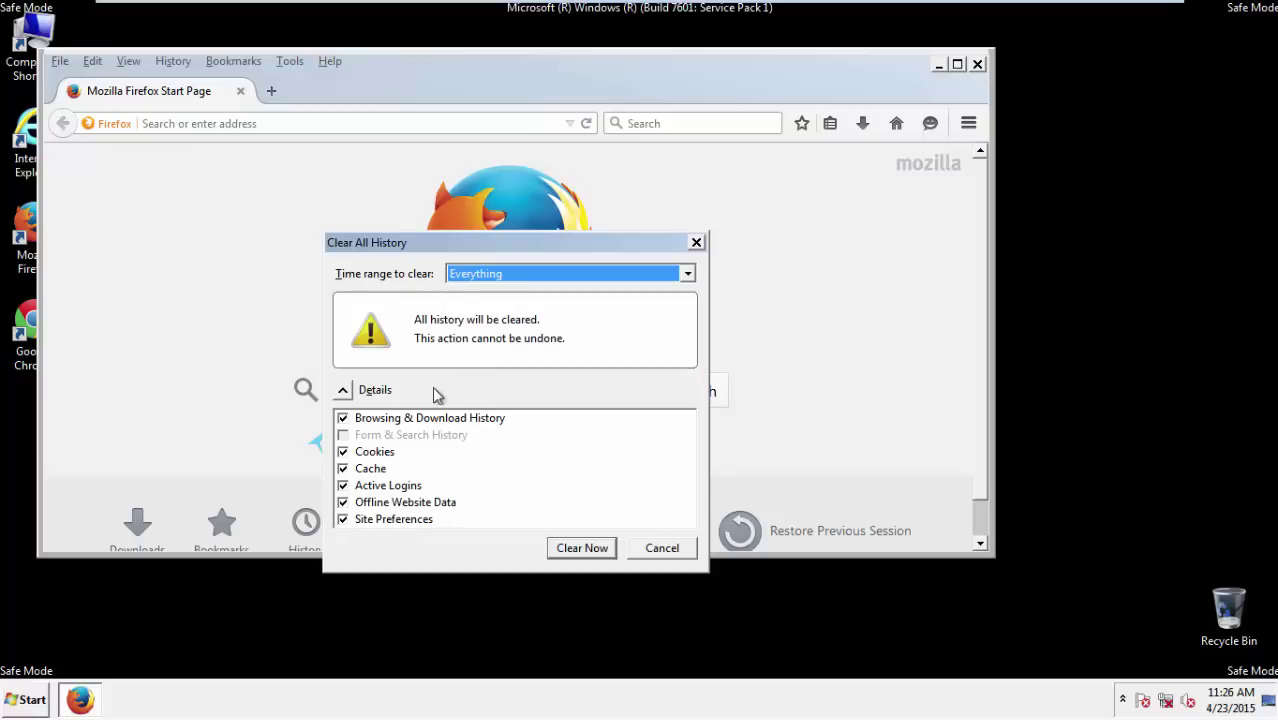
click(342, 502)
click(343, 519)
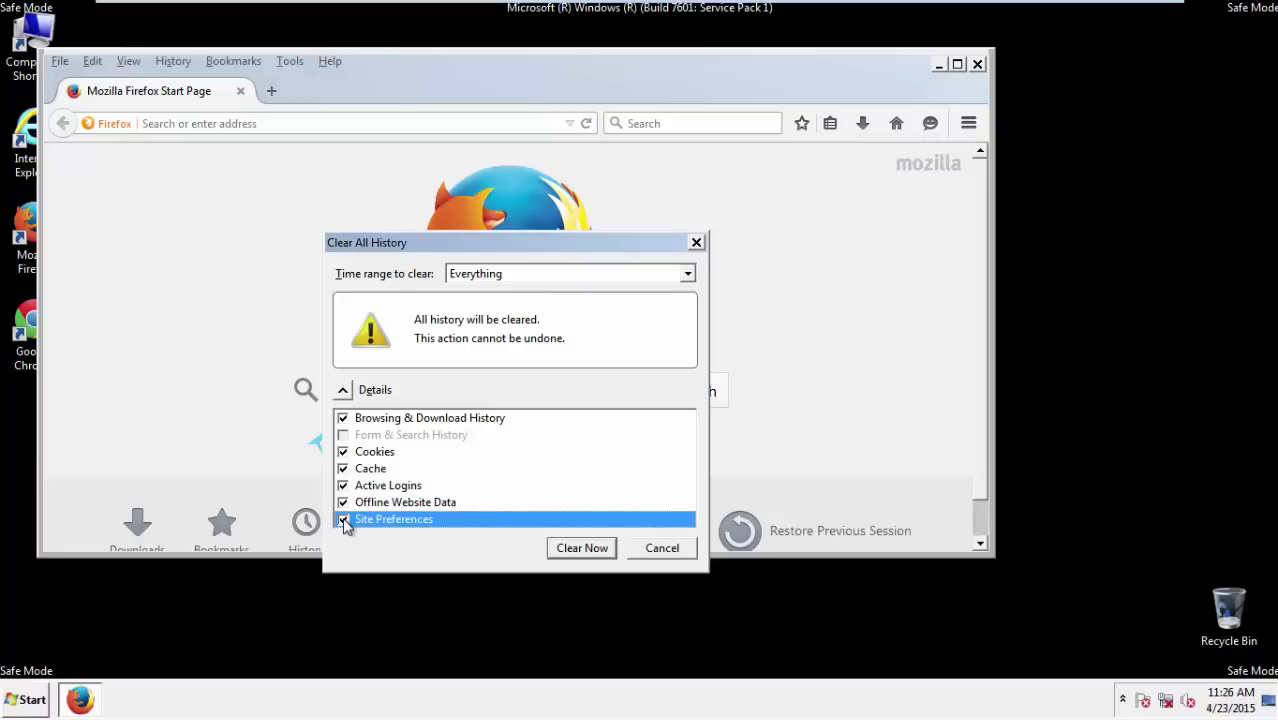
Step: Clear the selected Firefox history, then refresh Firefox from Troubleshooting Information, removing add-ons
click(581, 550)
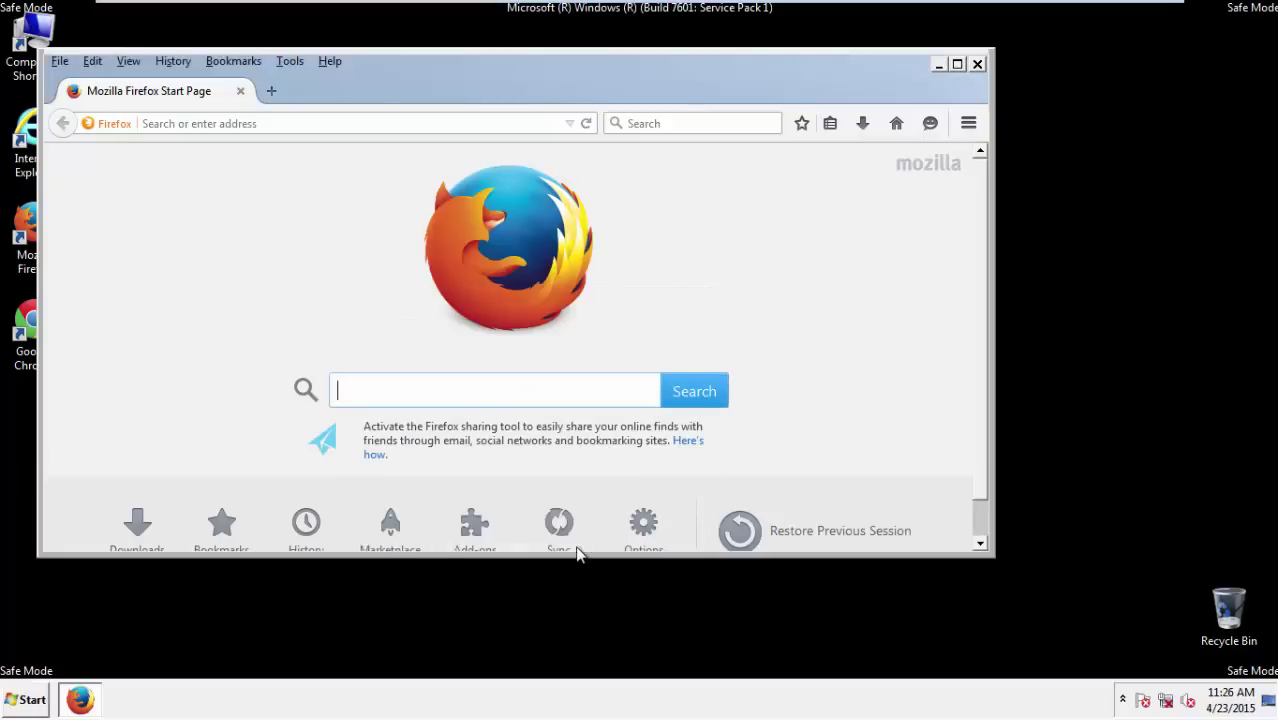
click(330, 62)
click(369, 151)
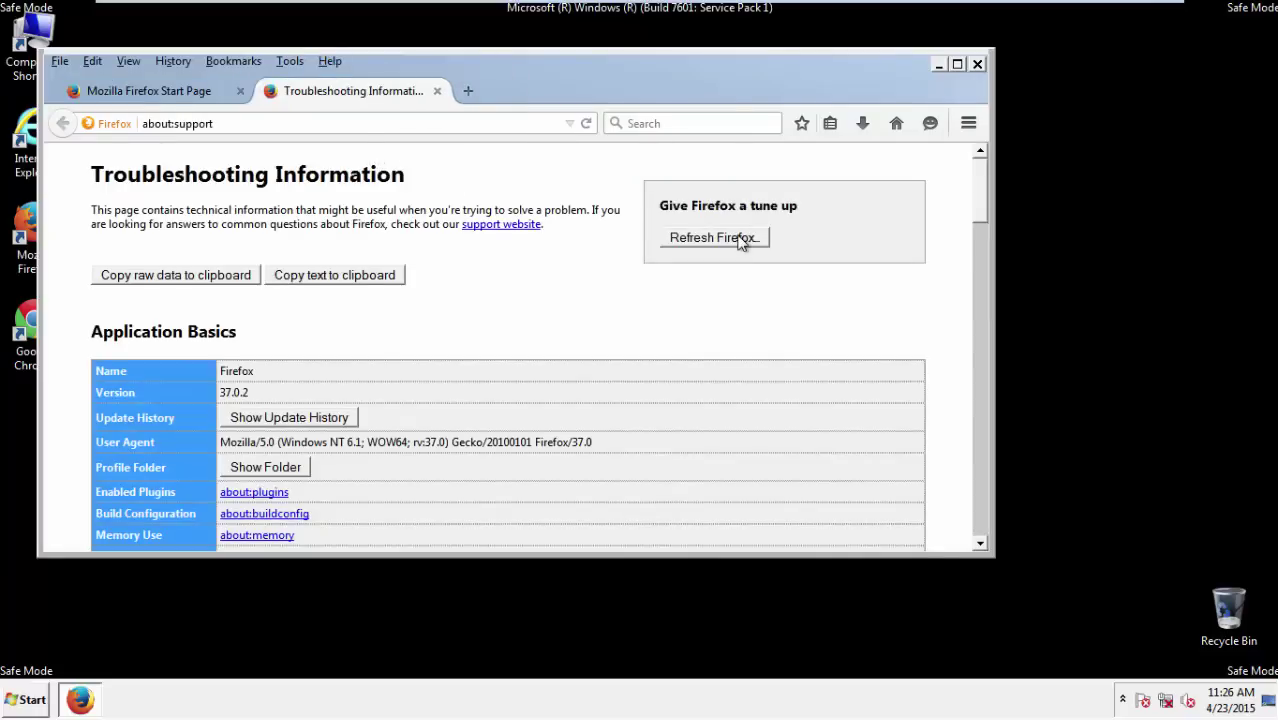
click(741, 242)
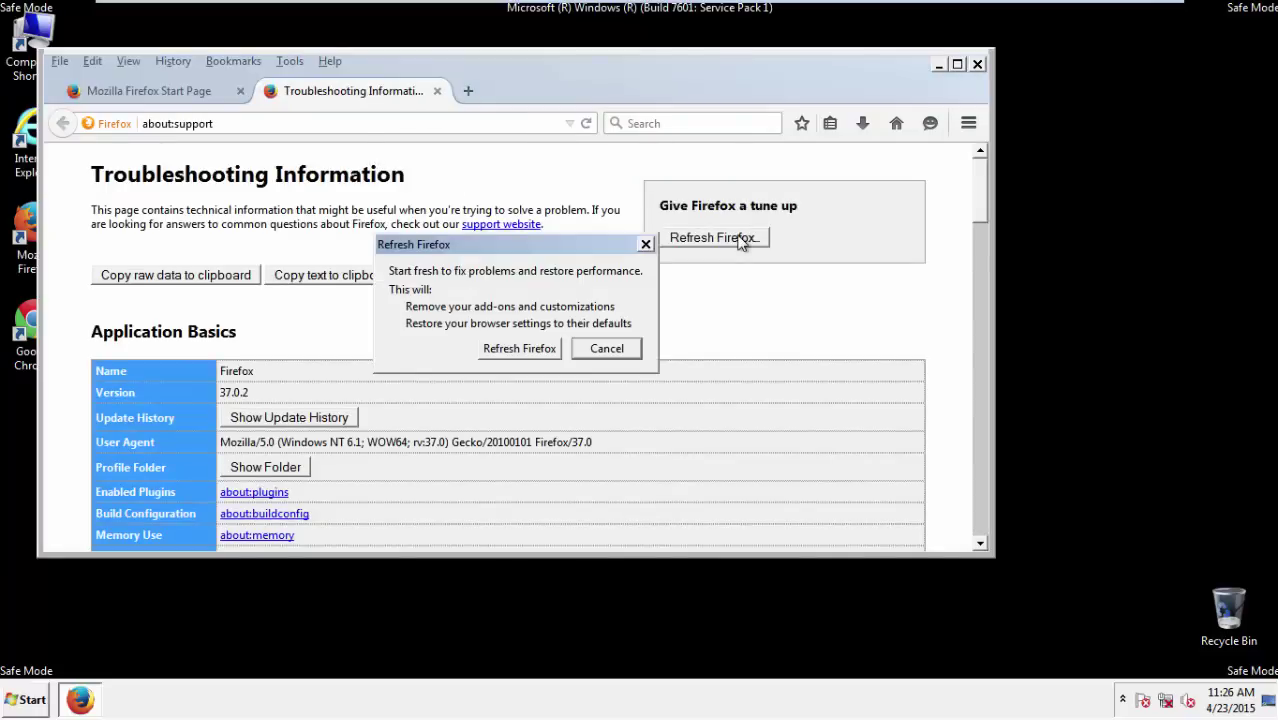
click(519, 348)
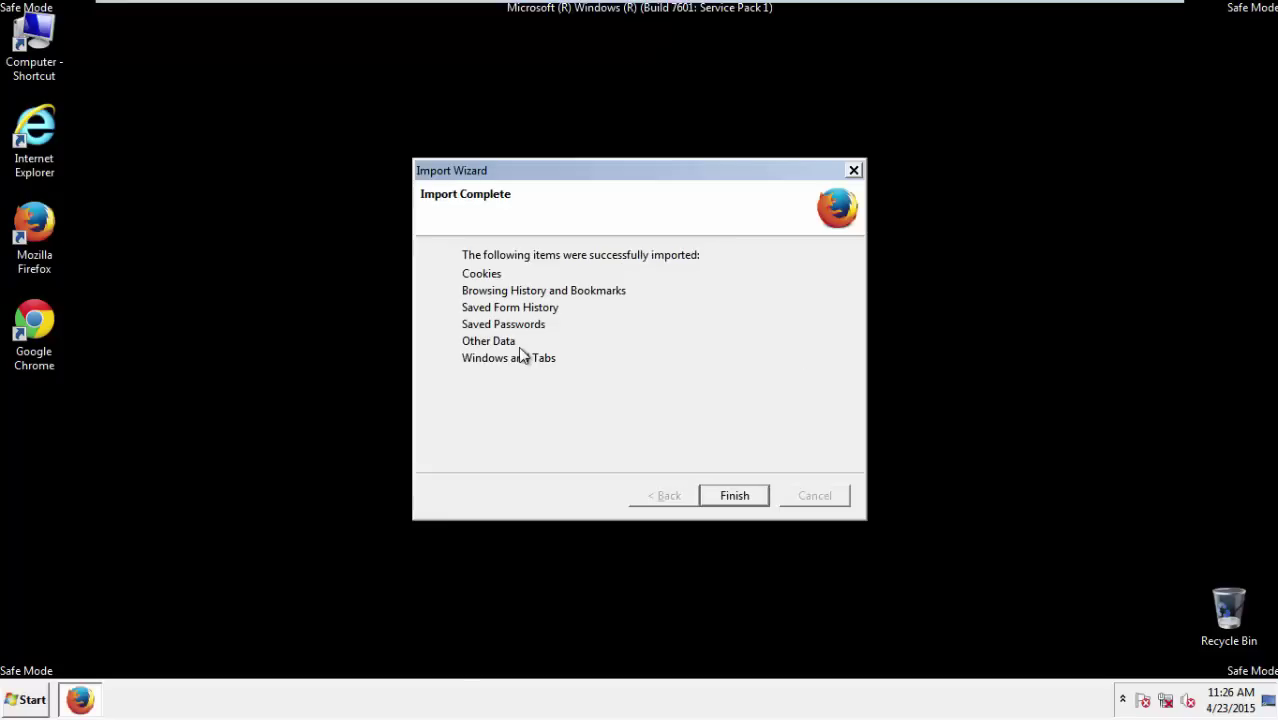
Step: Finish the Firefox refresh, decline the default-browser prompt, and close Firefox
click(735, 496)
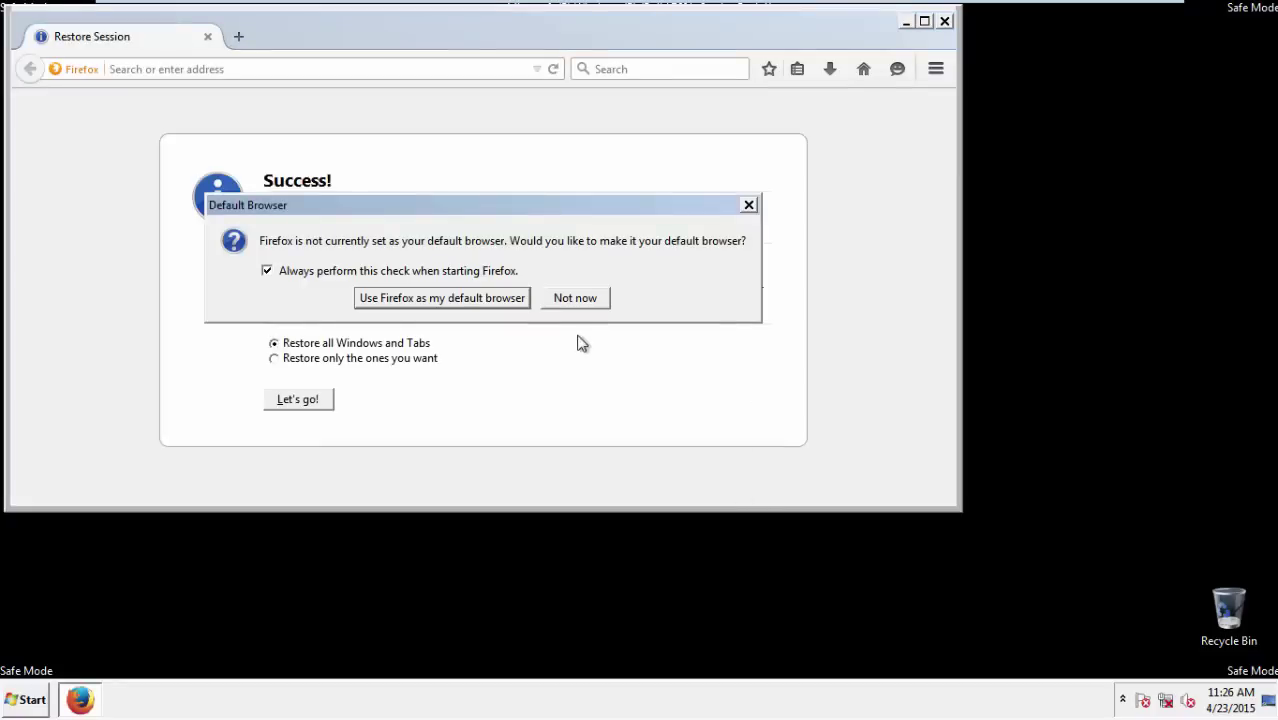
click(576, 298)
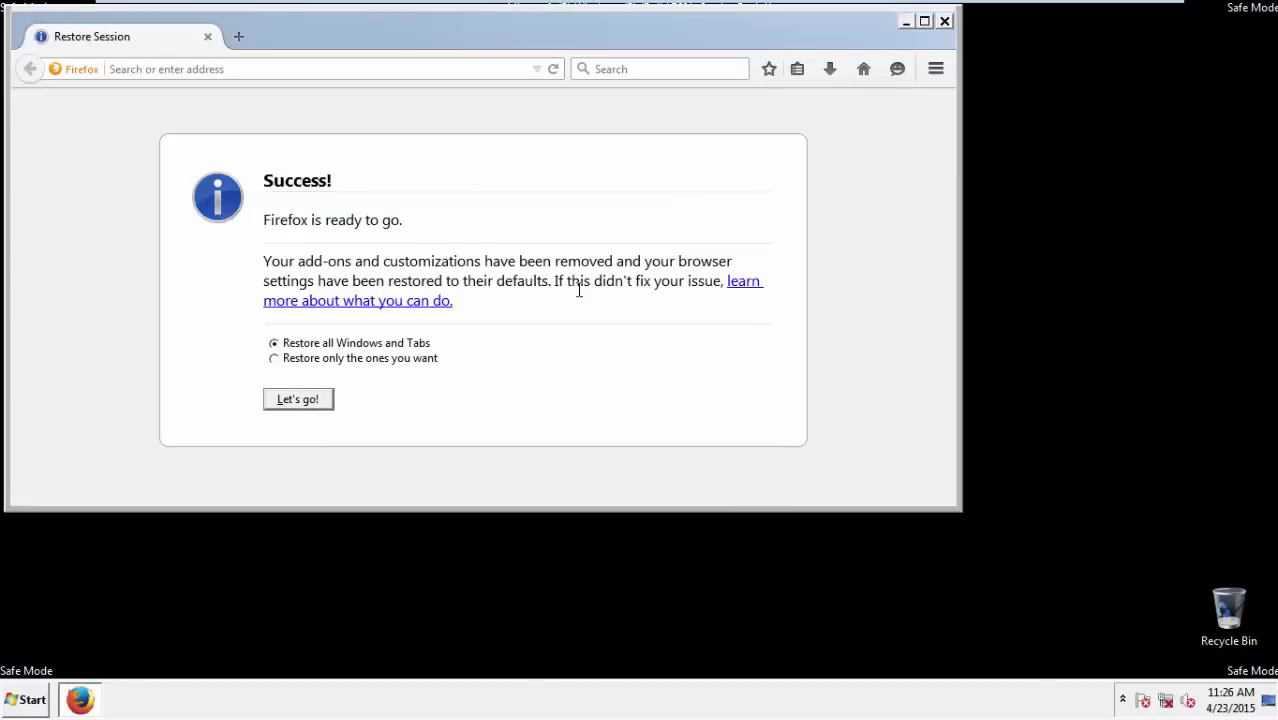
click(944, 21)
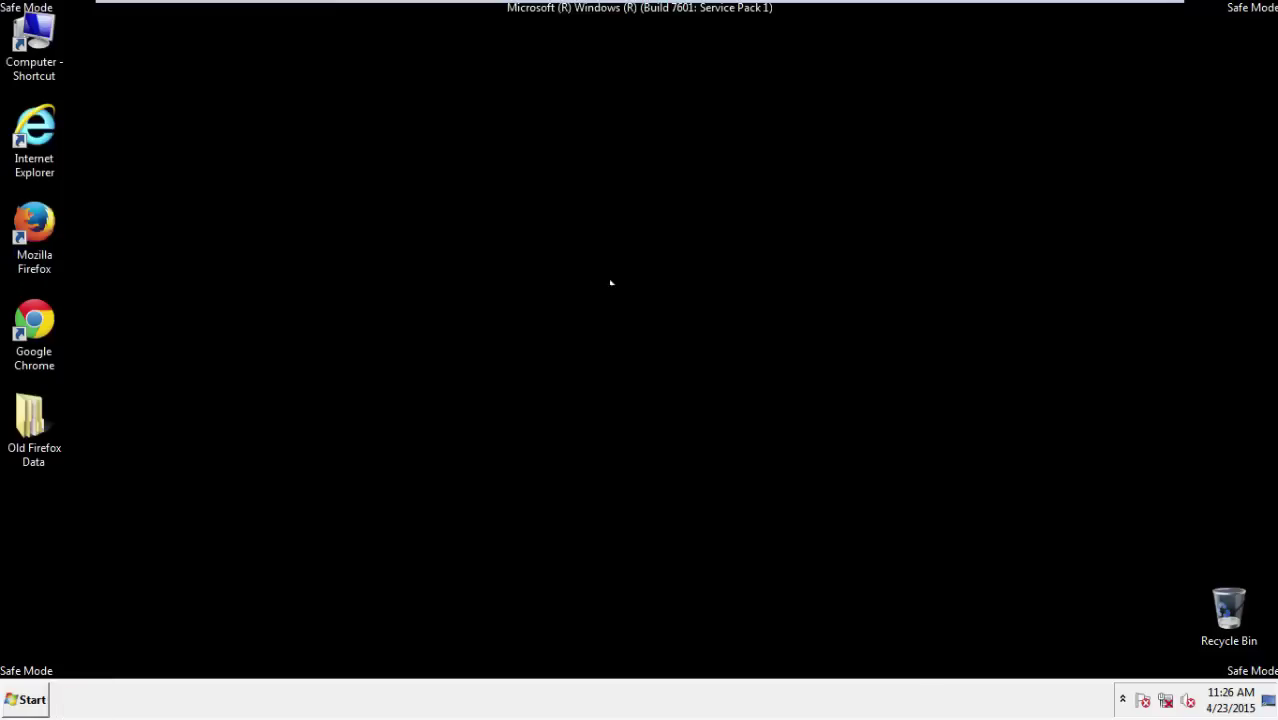
Step: Launch Chrome, dismiss the default-browser bar, and go to the History page in Settings
click(30, 318)
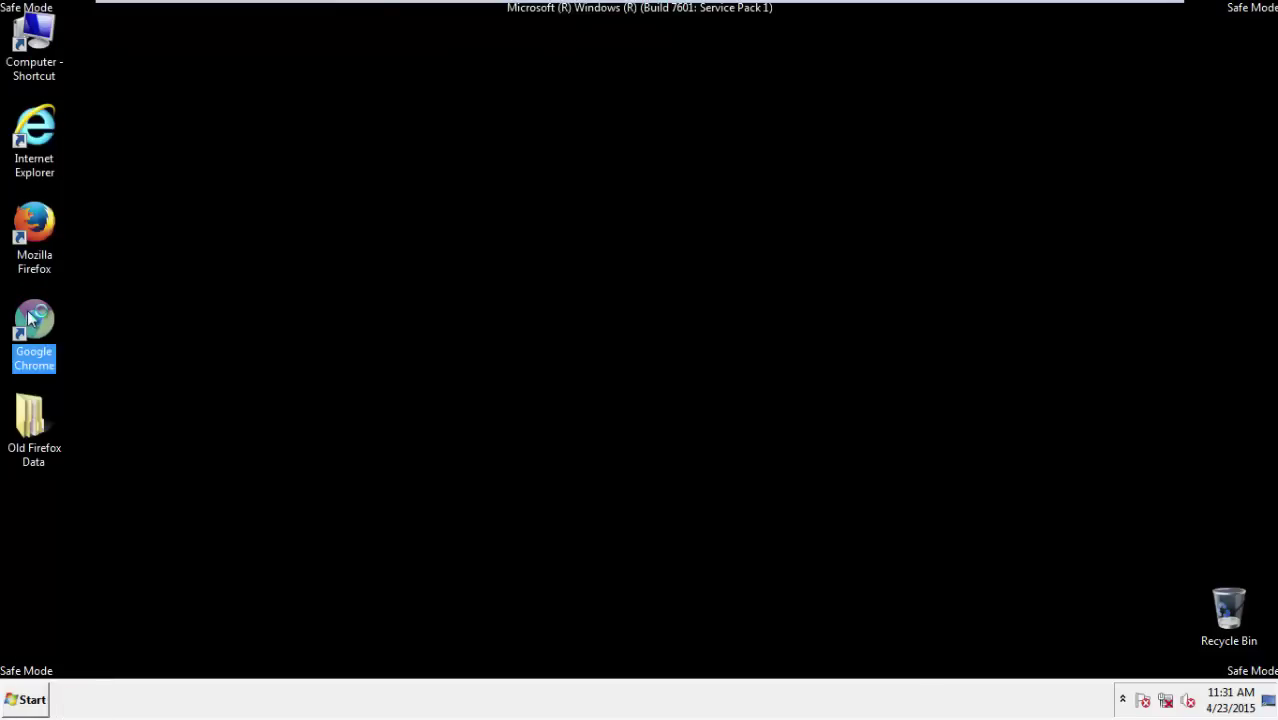
double_click(30, 318)
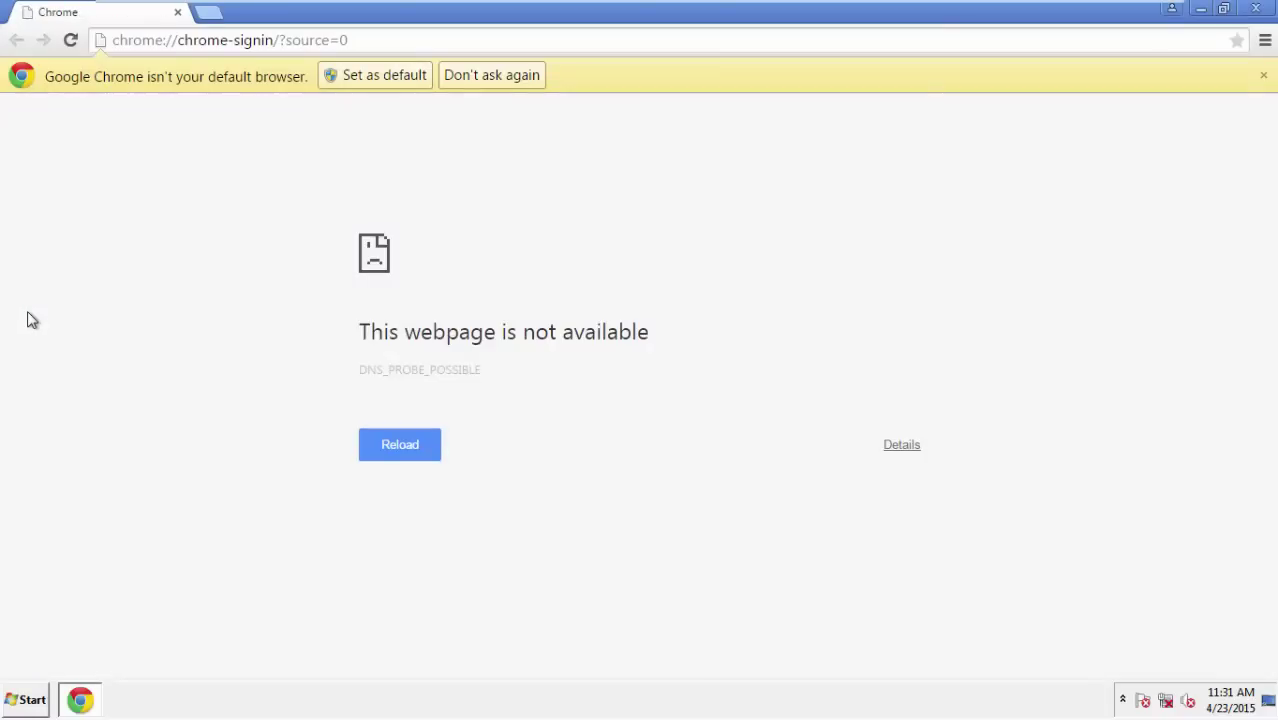
click(512, 77)
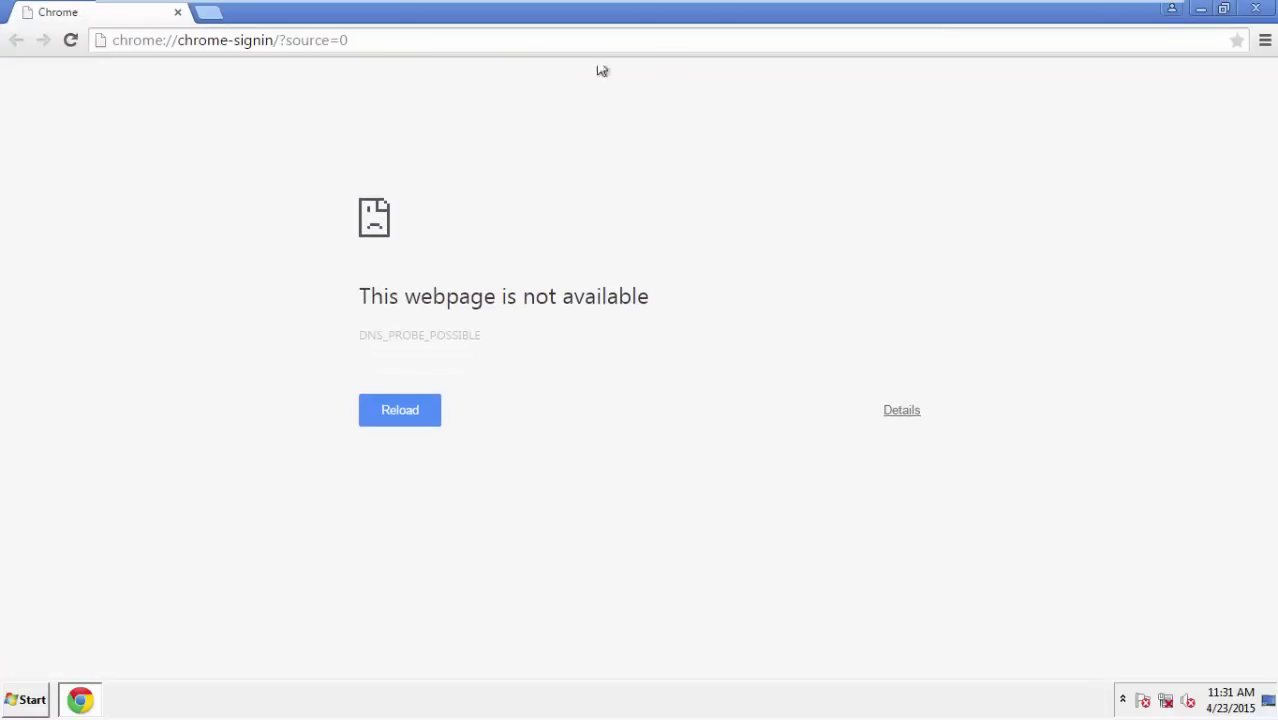
click(1265, 41)
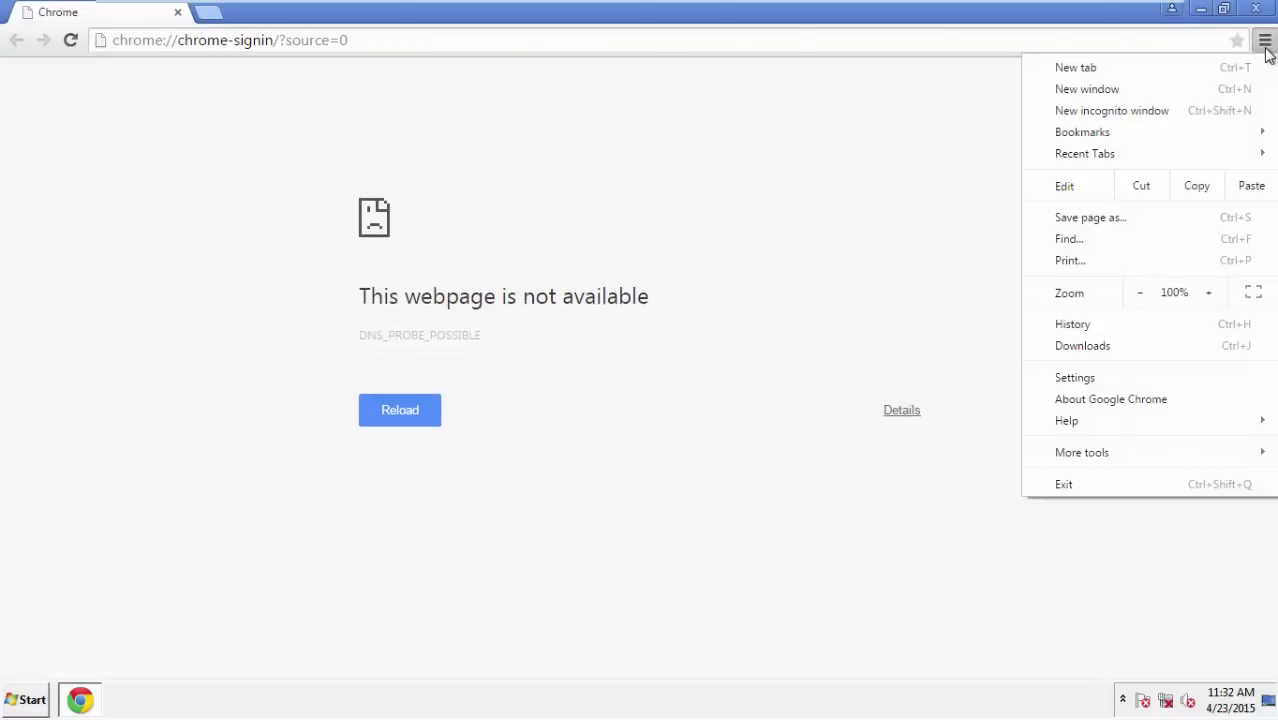
click(1074, 377)
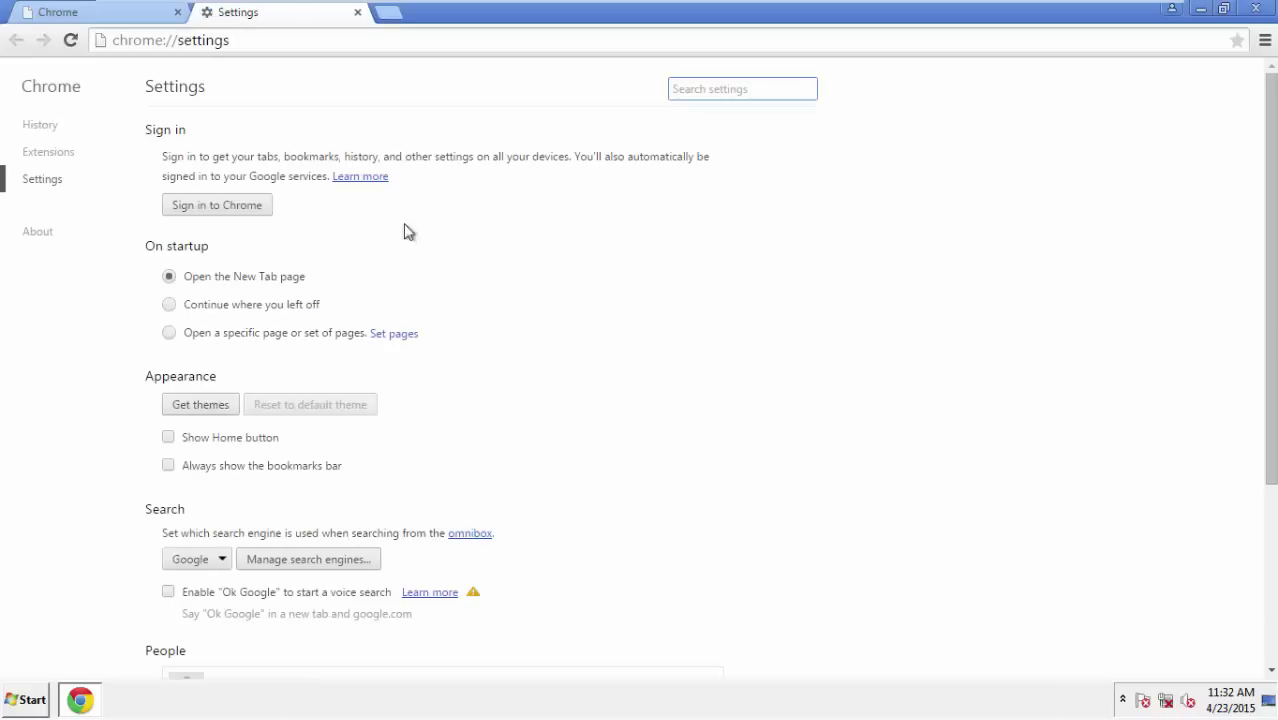
click(42, 126)
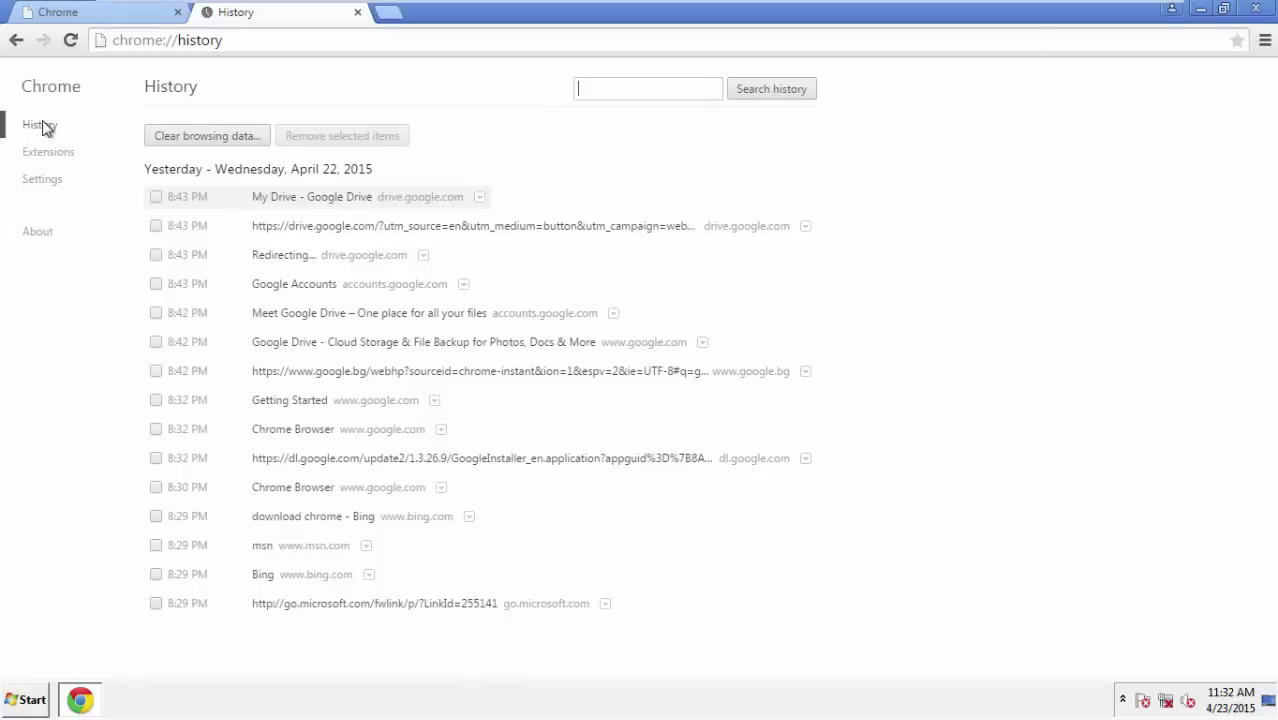
Step: Clear browsing data from the beginning of time, including autofill and hosted app data
click(192, 138)
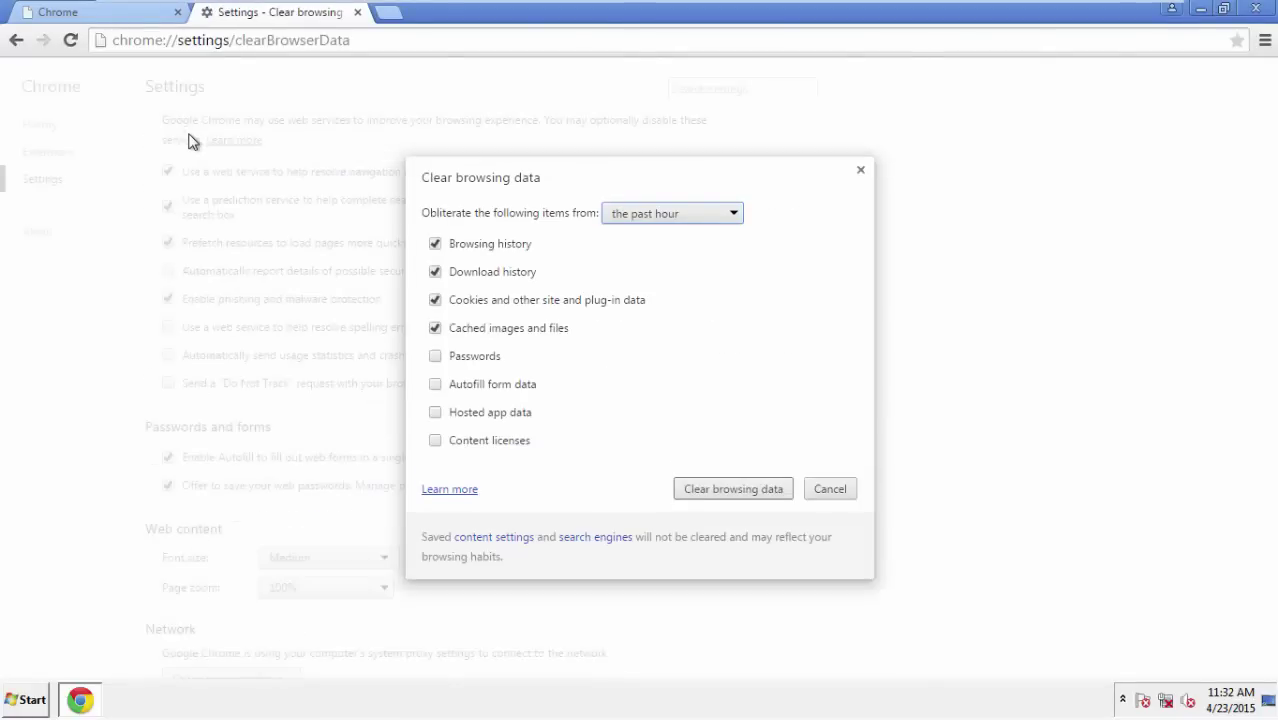
click(642, 212)
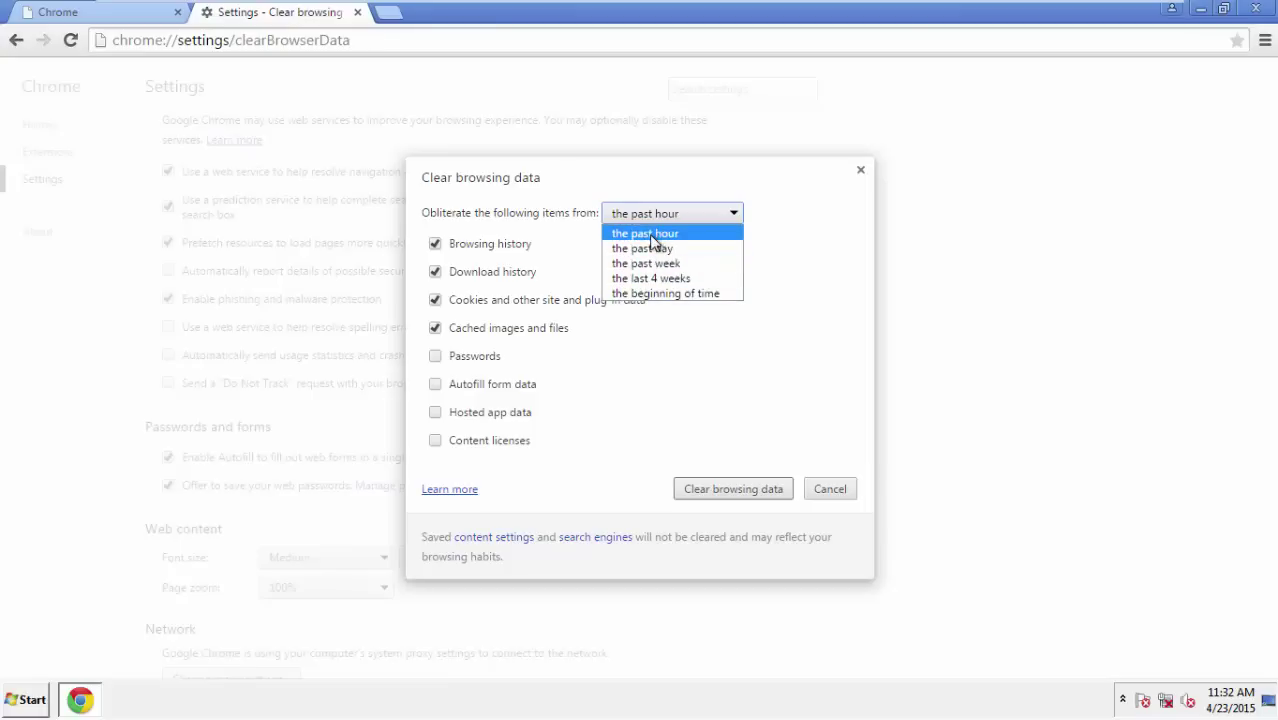
click(640, 295)
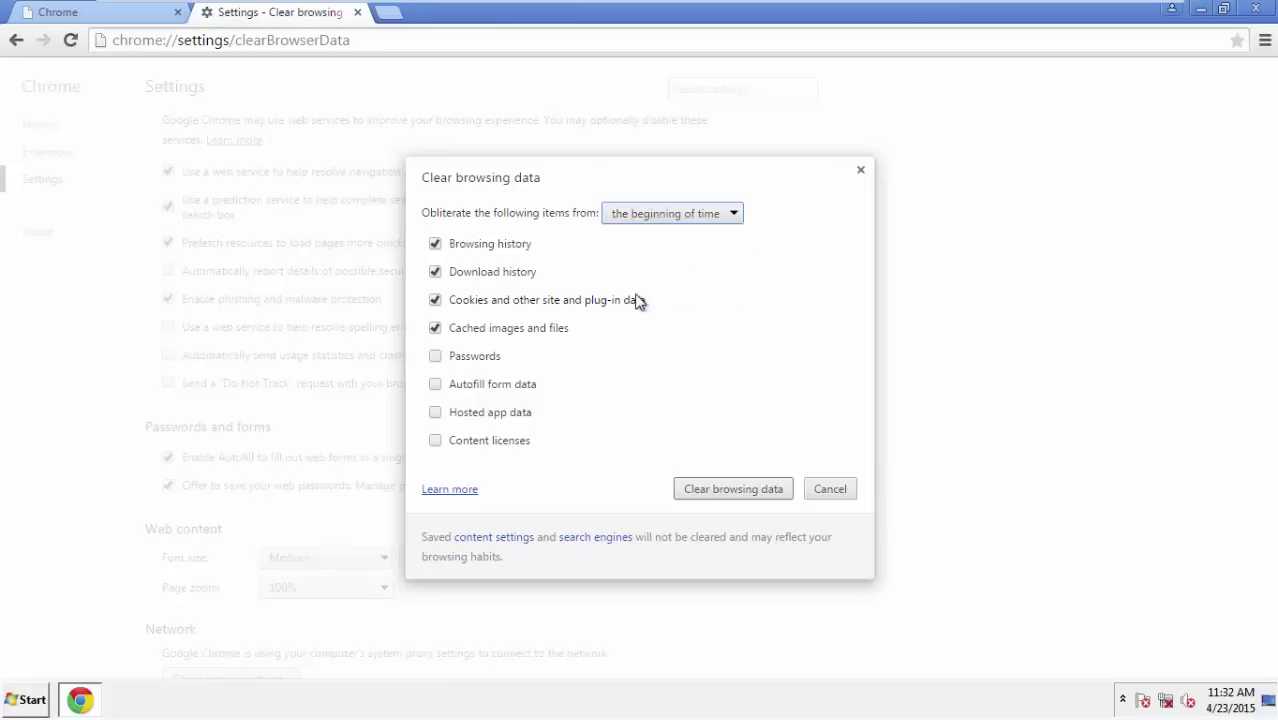
click(442, 388)
click(436, 414)
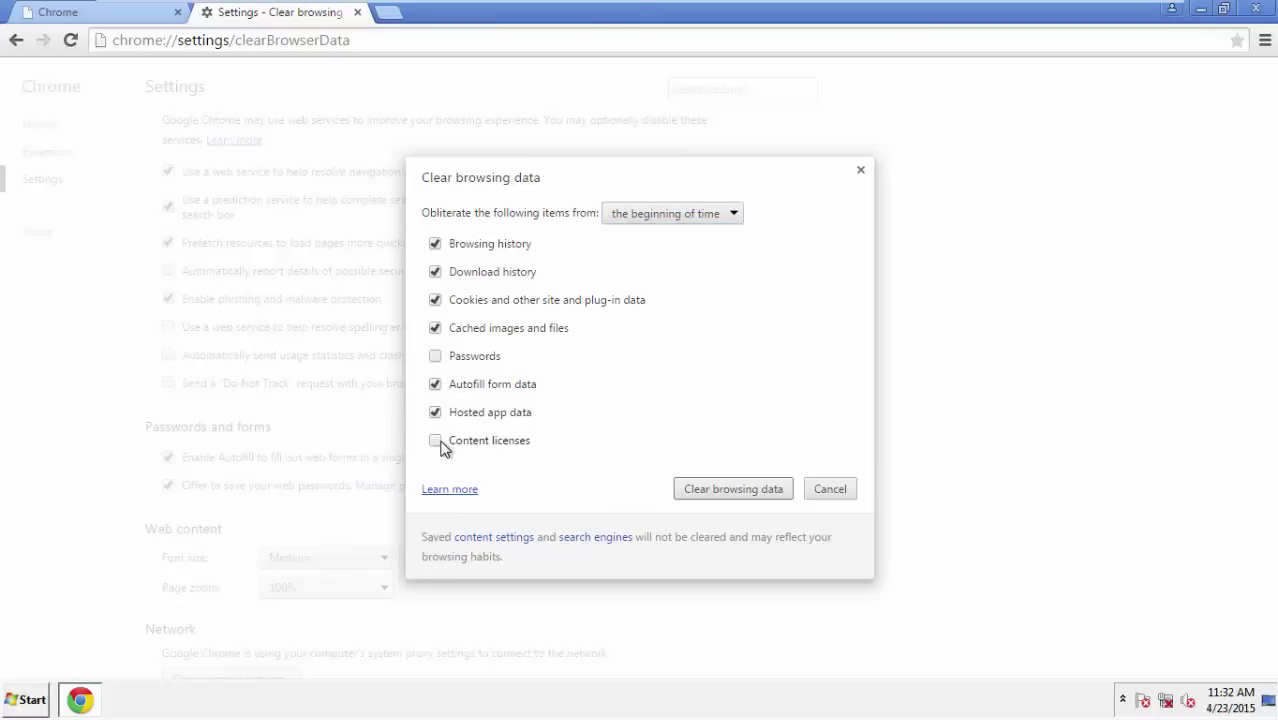
click(712, 488)
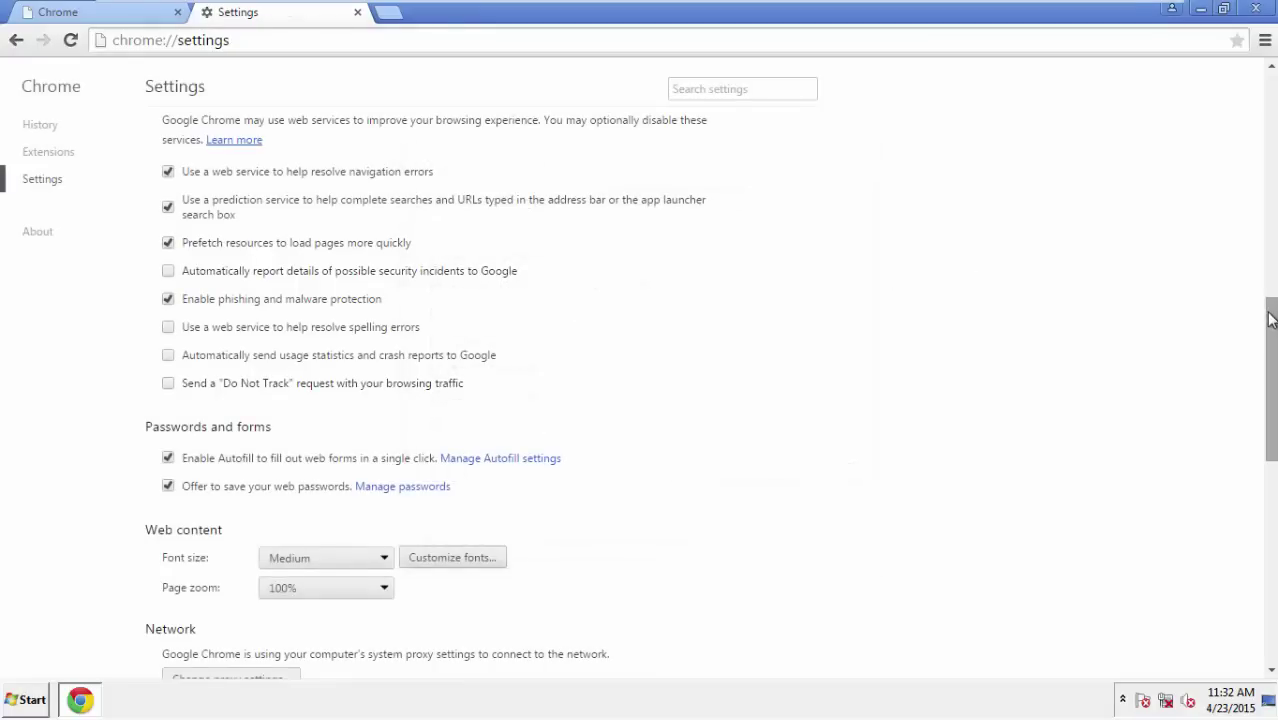
Step: Reset Chrome's settings to their defaults, then close Chrome back to the desktop
drag(1270, 318, 1270, 540)
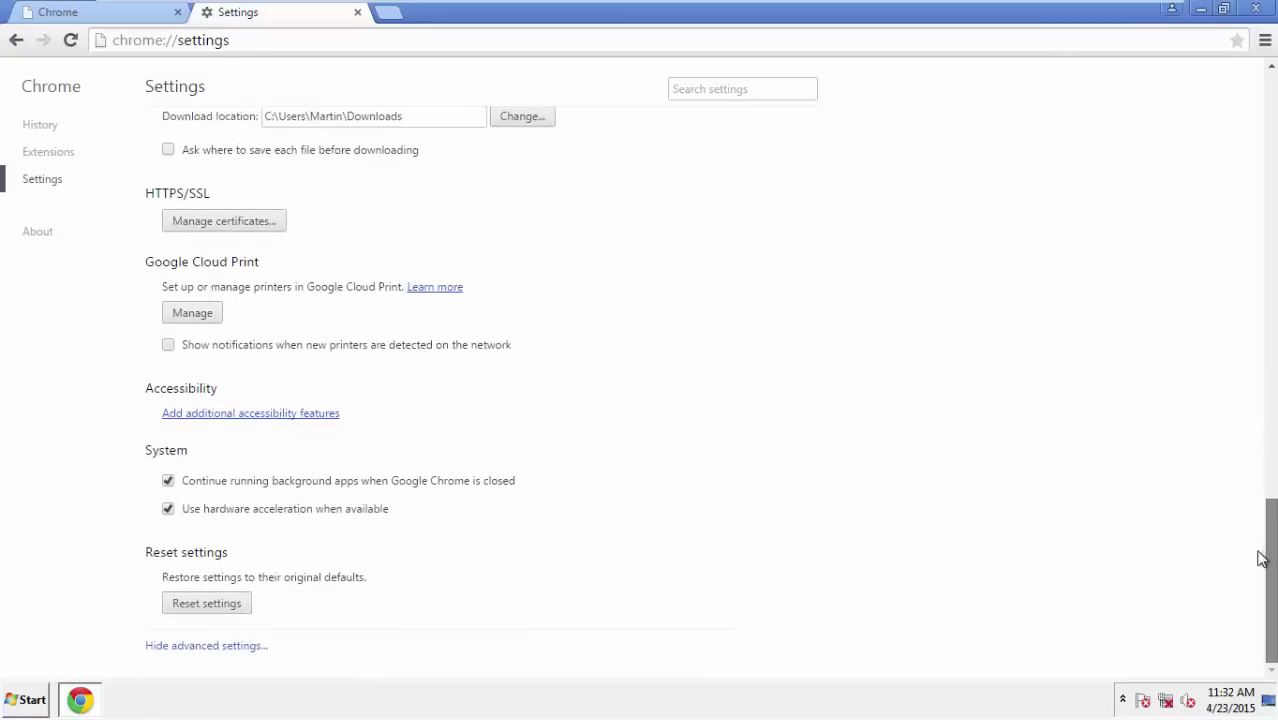
click(241, 609)
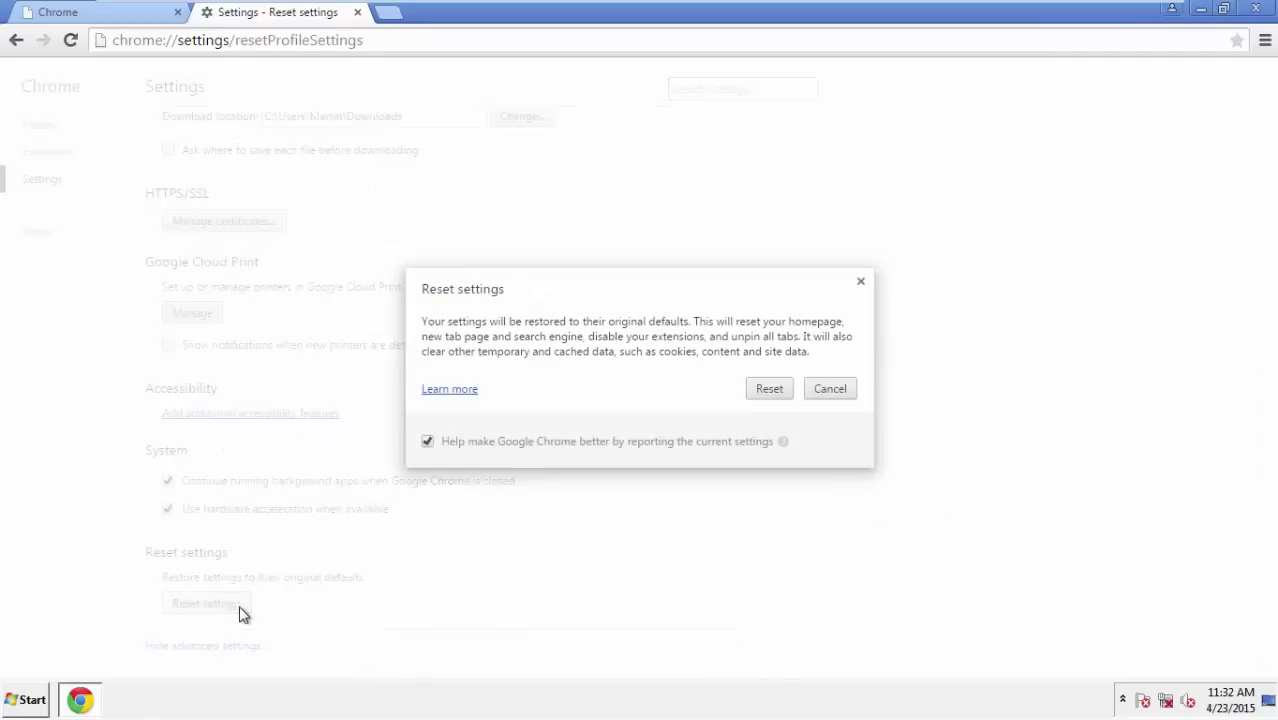
click(770, 388)
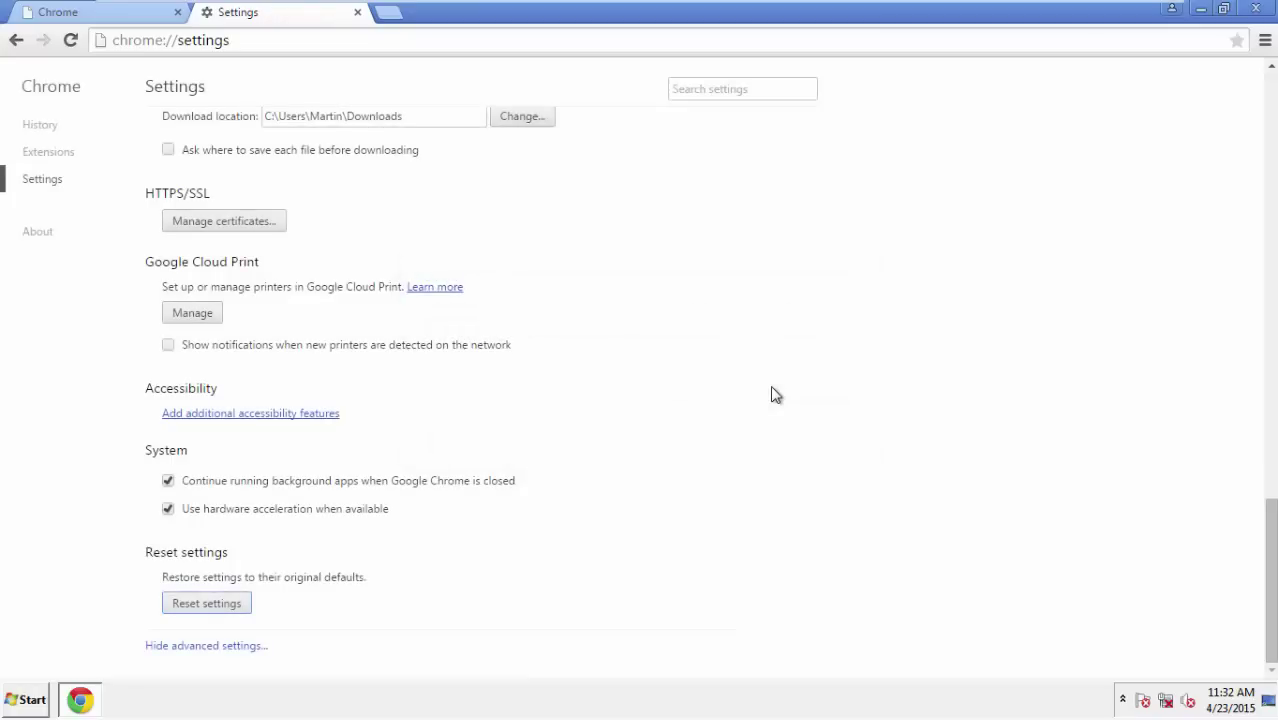
click(1245, 9)
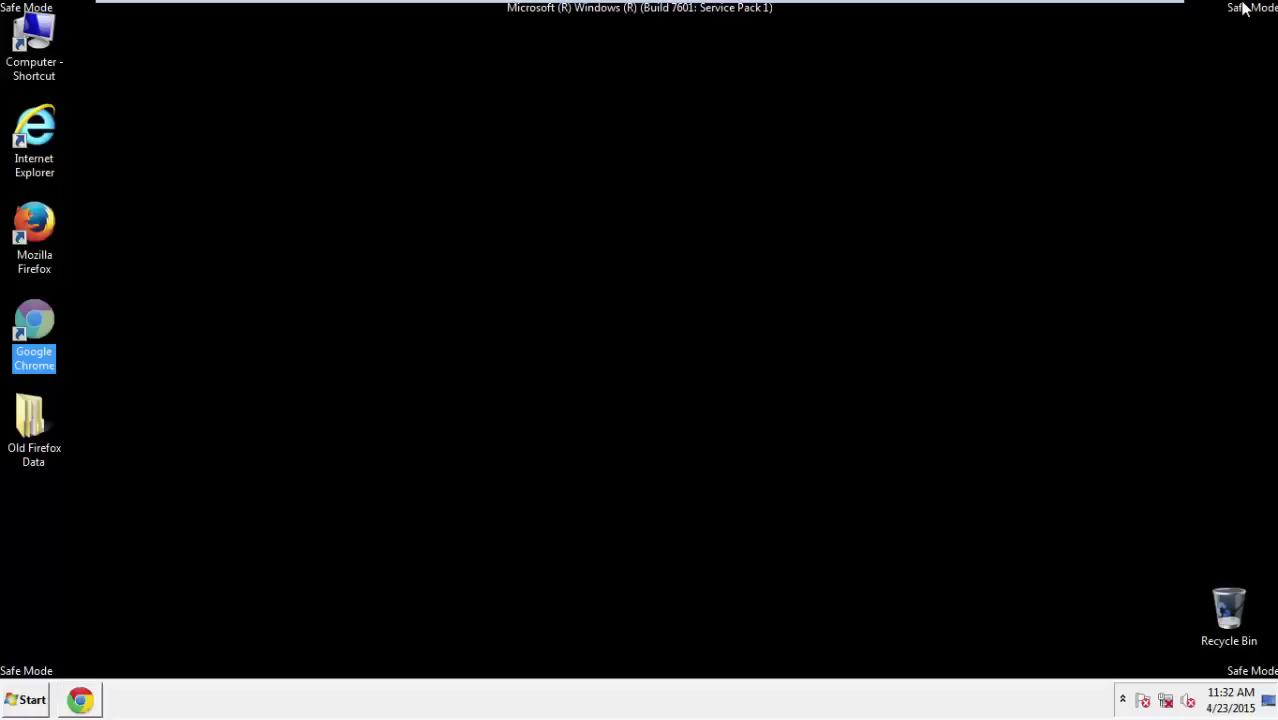
click(688, 324)
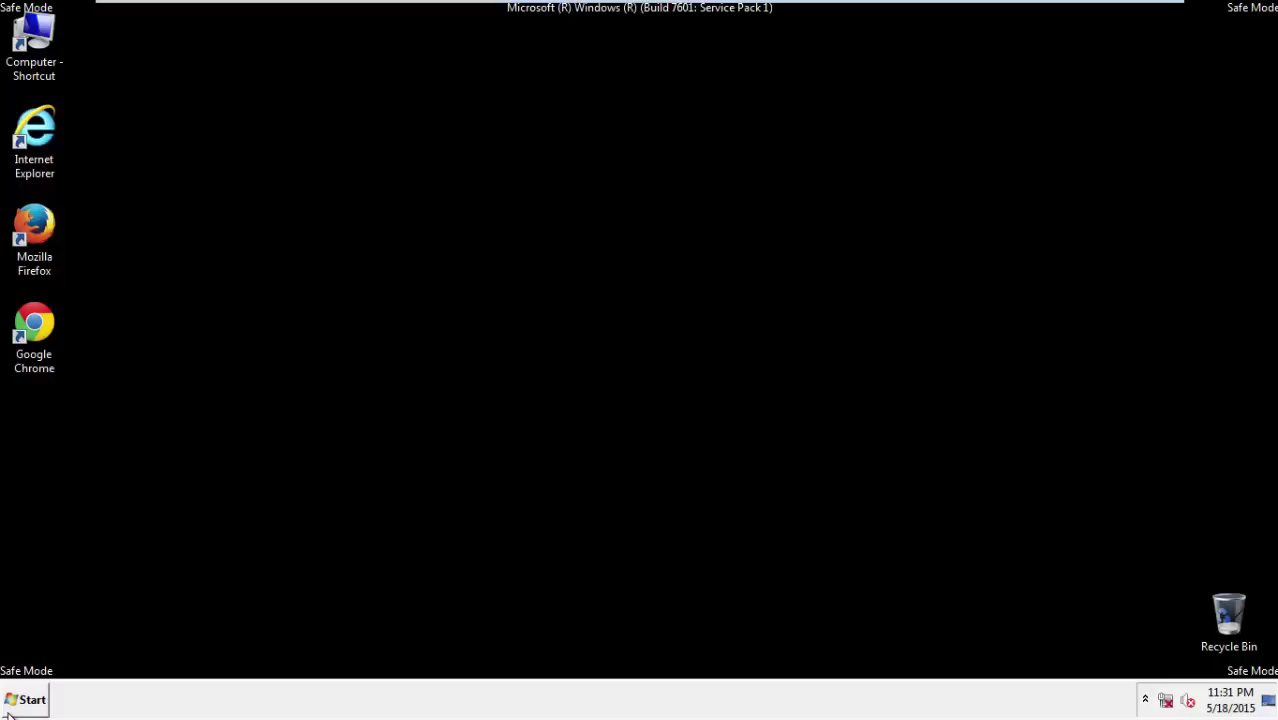
Step: Remove the GlassBottle add-on in Firefox, restart the browser, then close it with both tabs
double_click(42, 238)
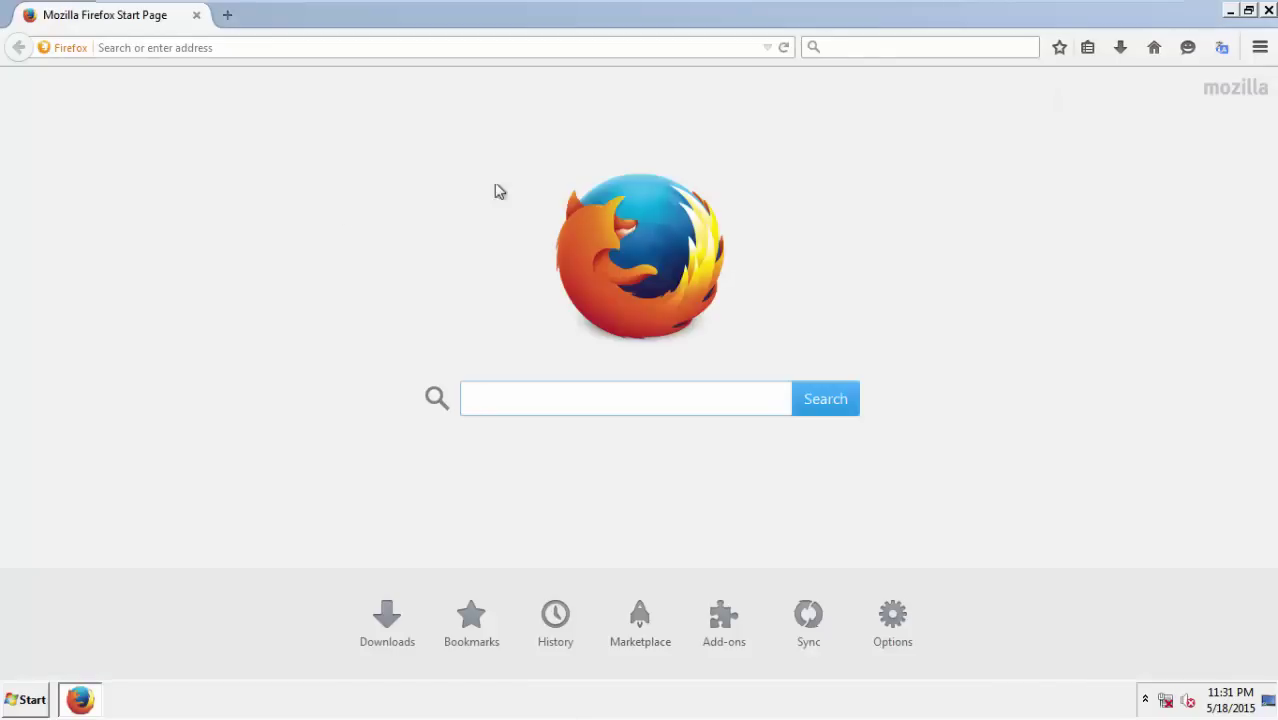
click(1259, 48)
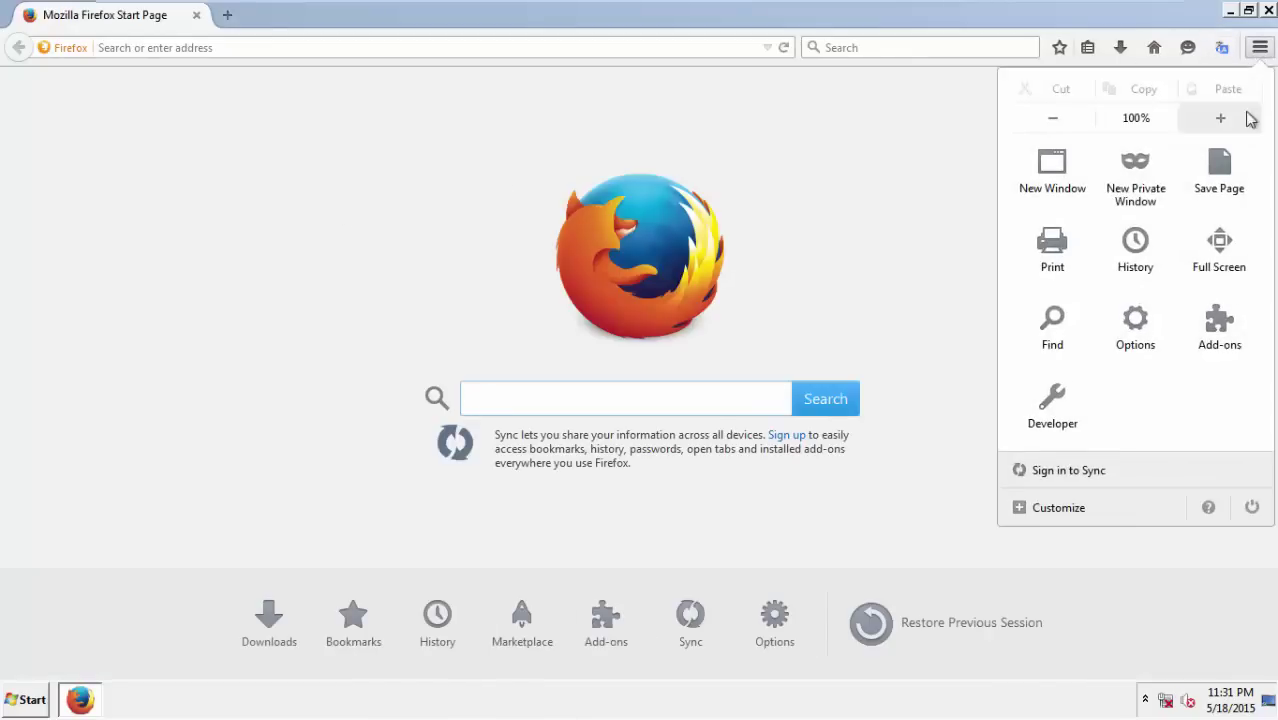
click(1207, 325)
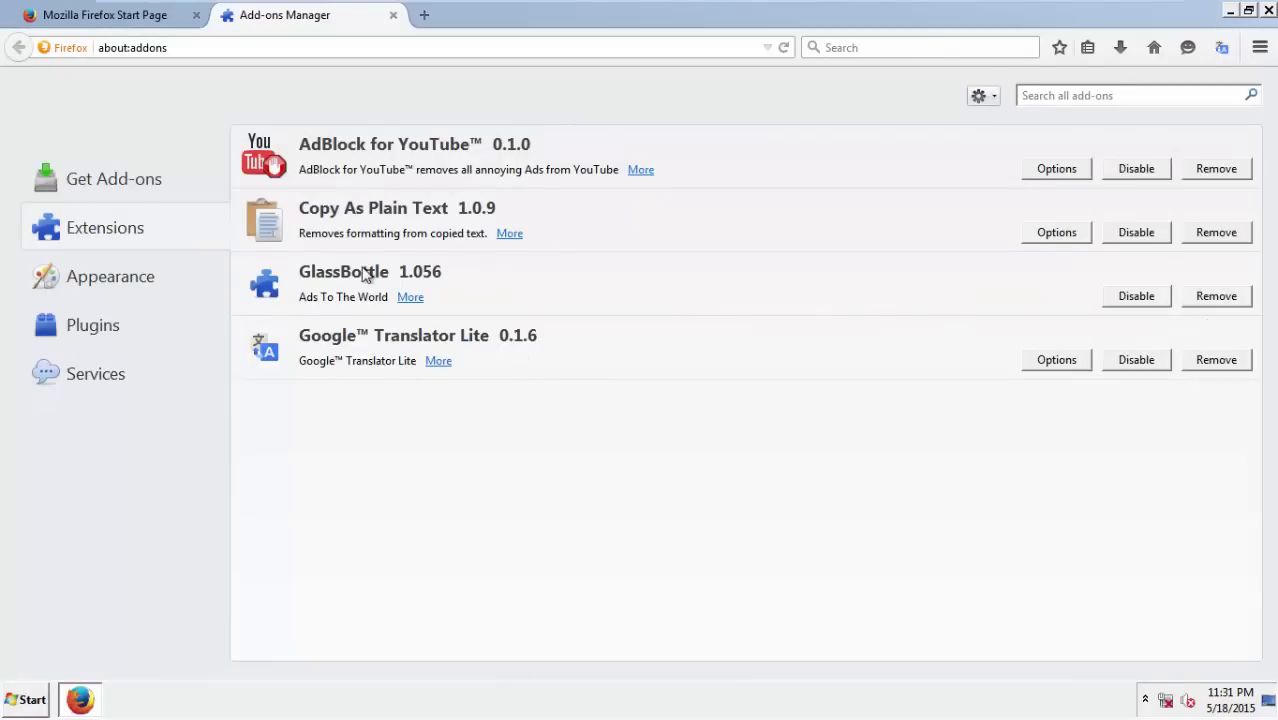
click(1203, 297)
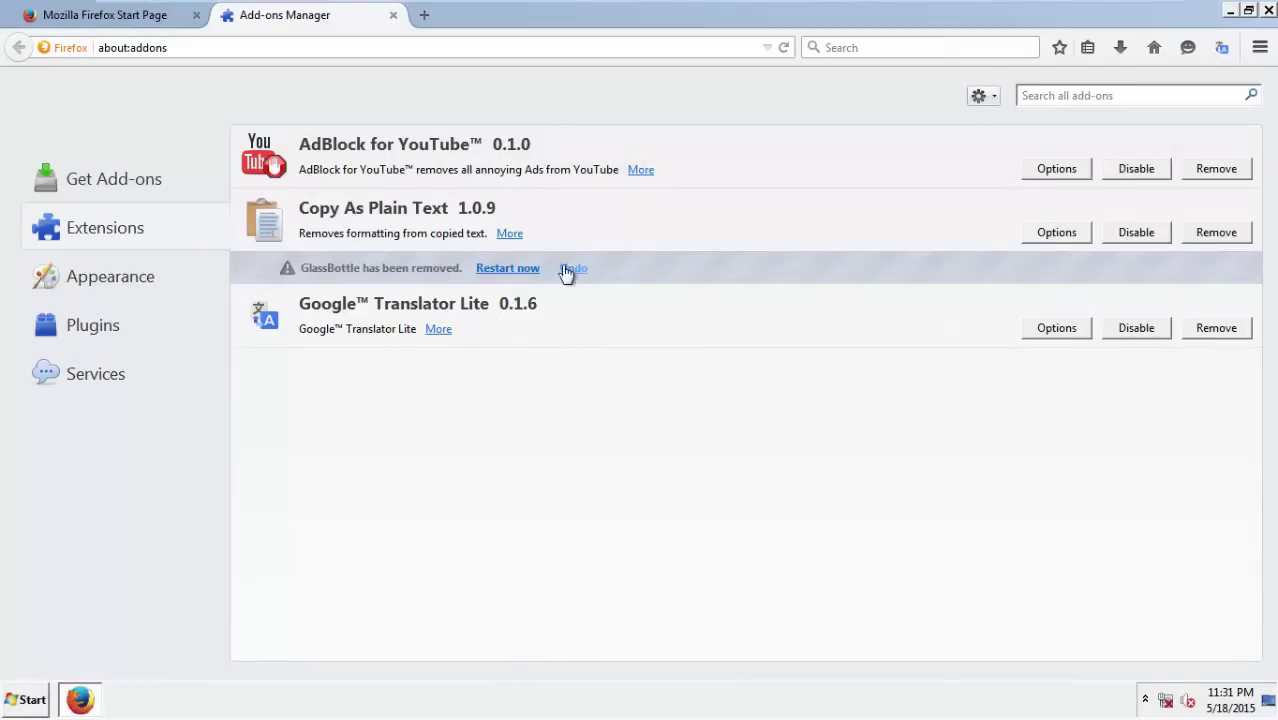
click(514, 272)
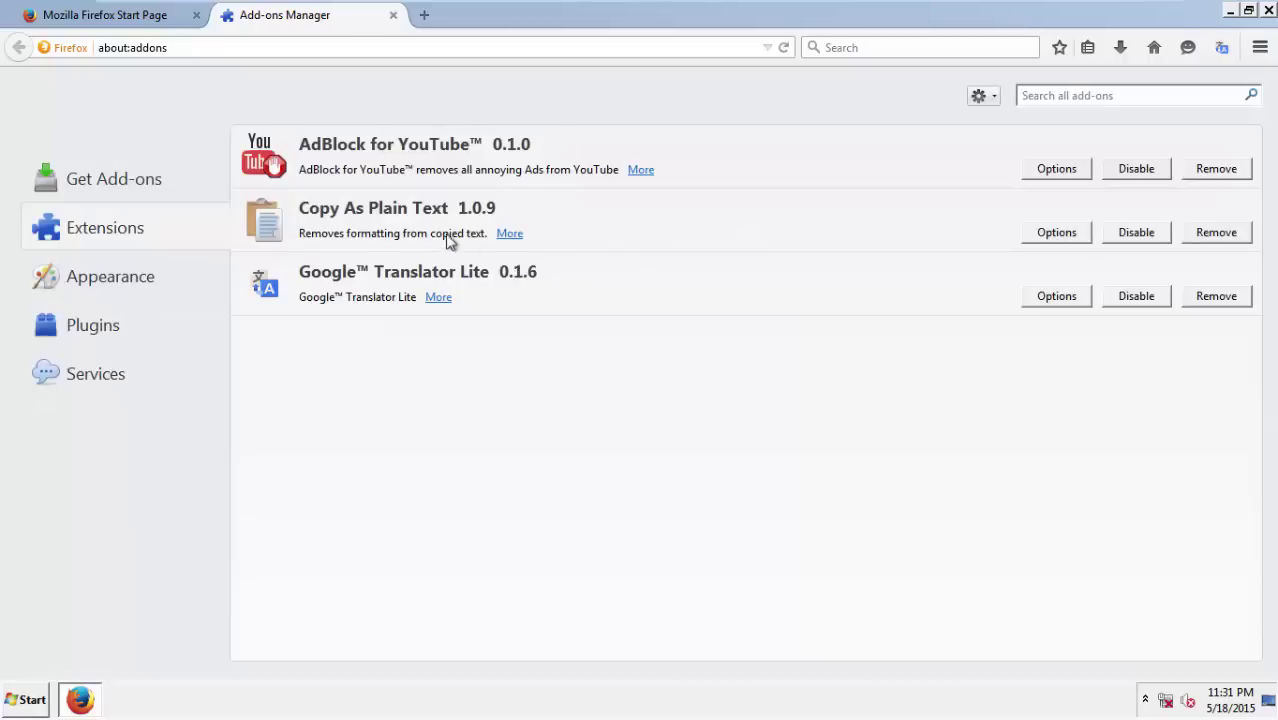
click(1268, 10)
click(566, 386)
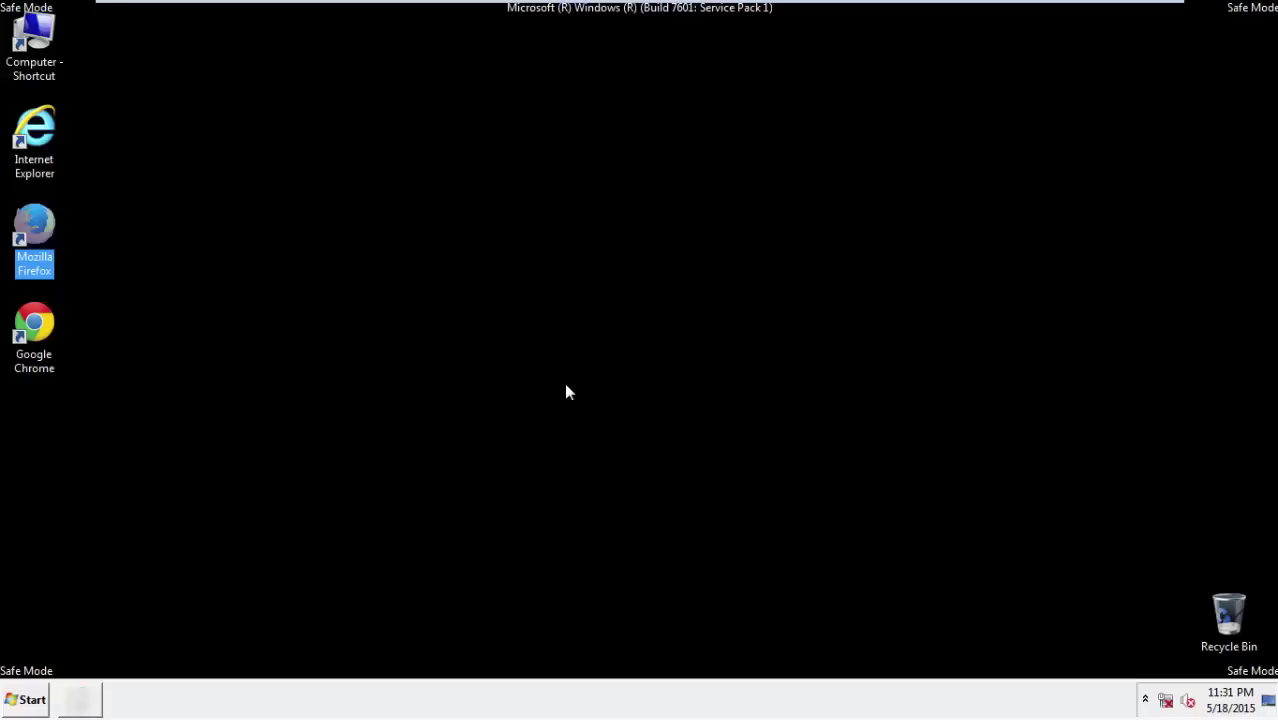
Step: Delete the GlassBottle extension from Chrome's Extensions page and close Chrome
double_click(44, 328)
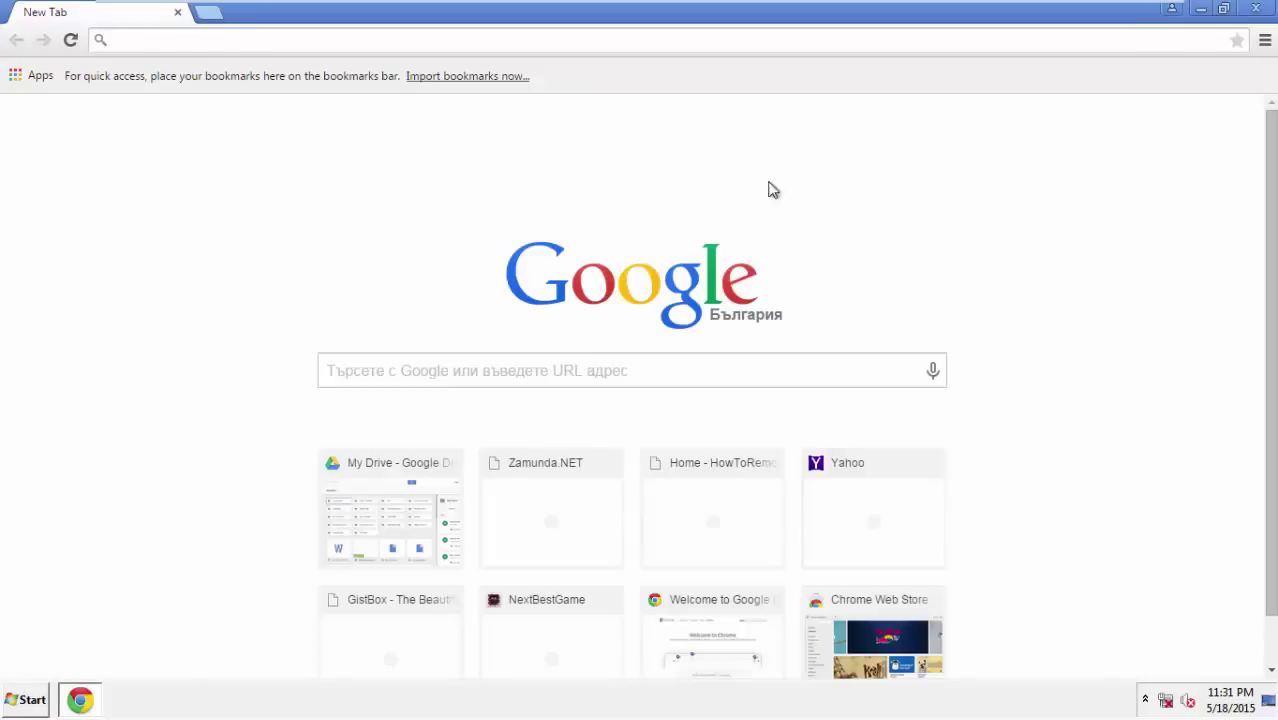
click(1265, 42)
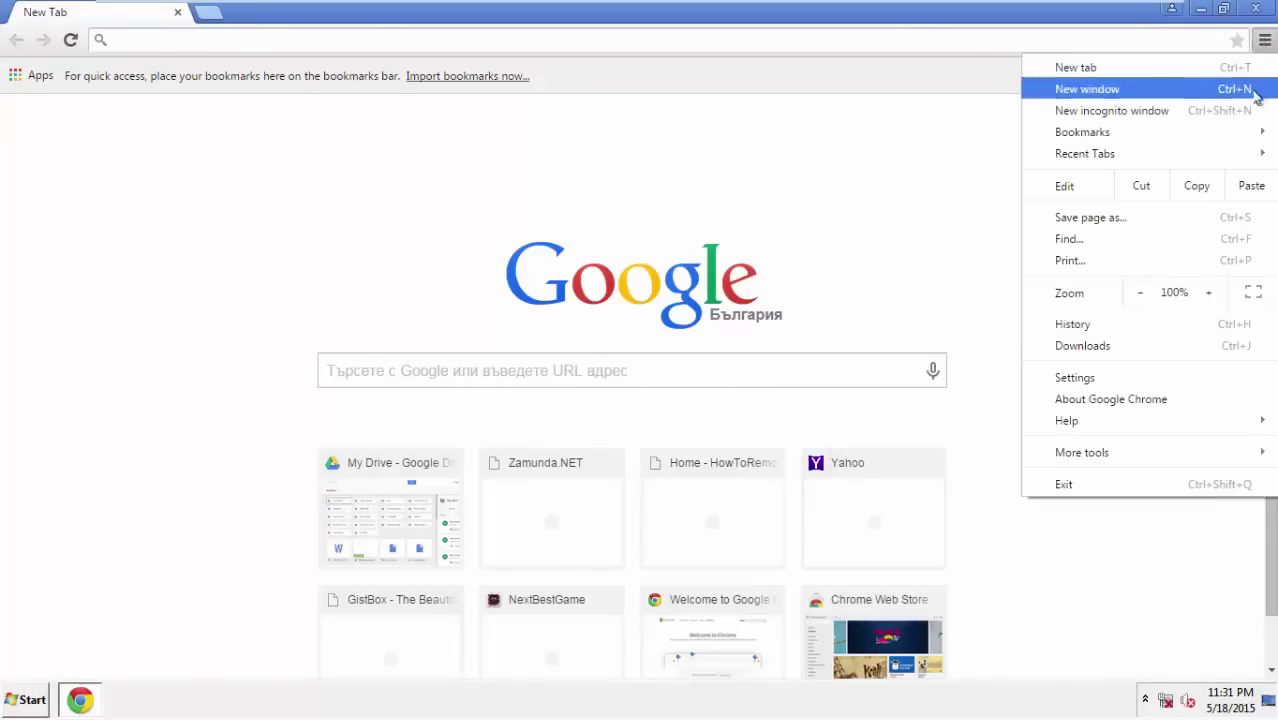
click(1075, 378)
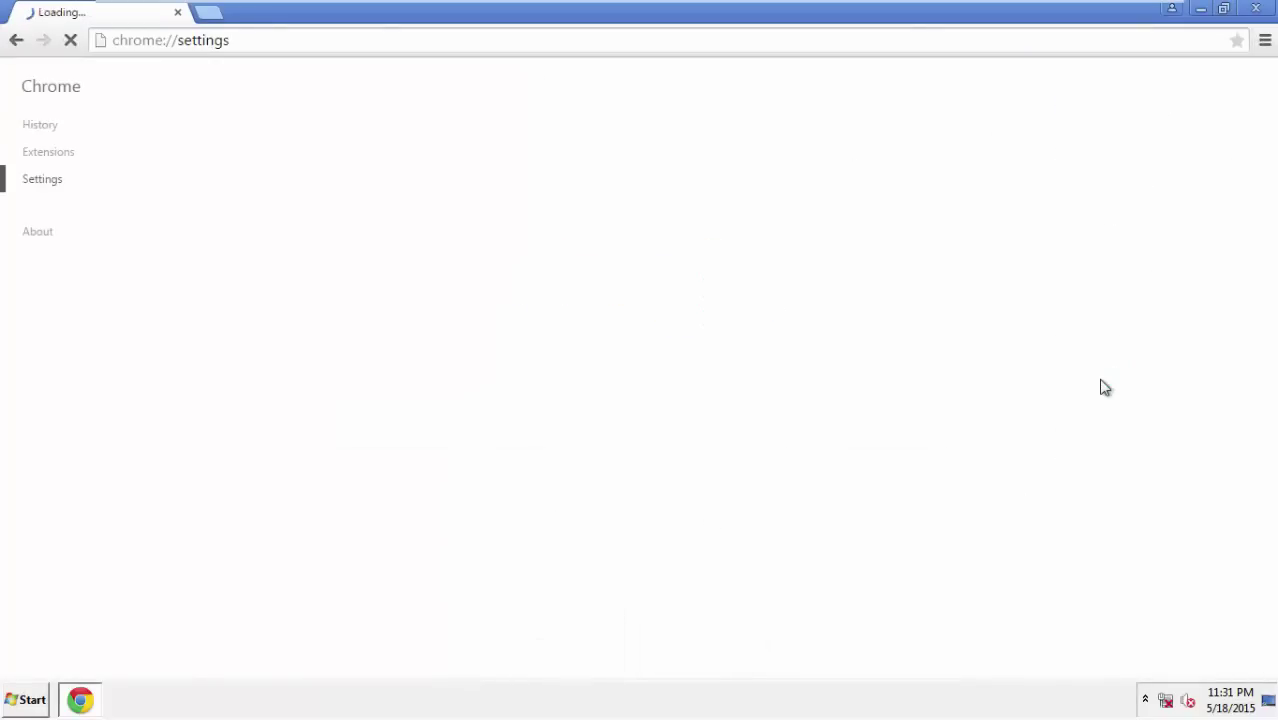
click(48, 157)
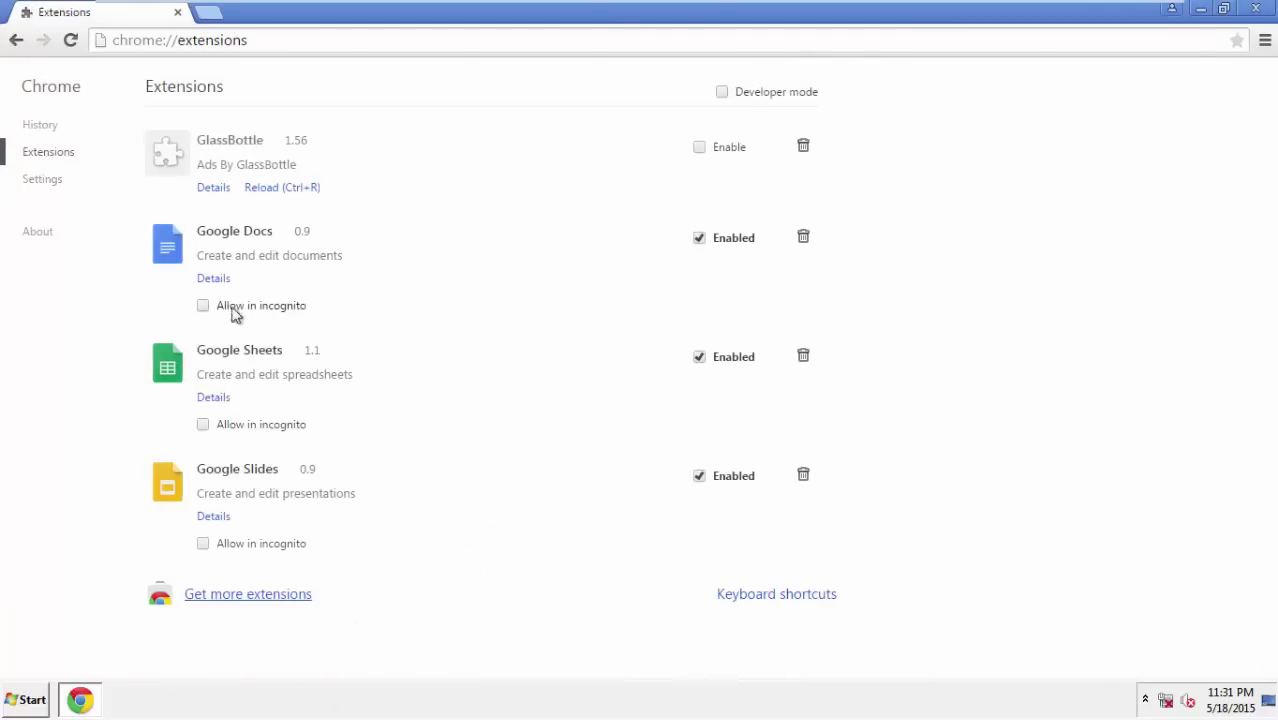
click(800, 147)
click(661, 204)
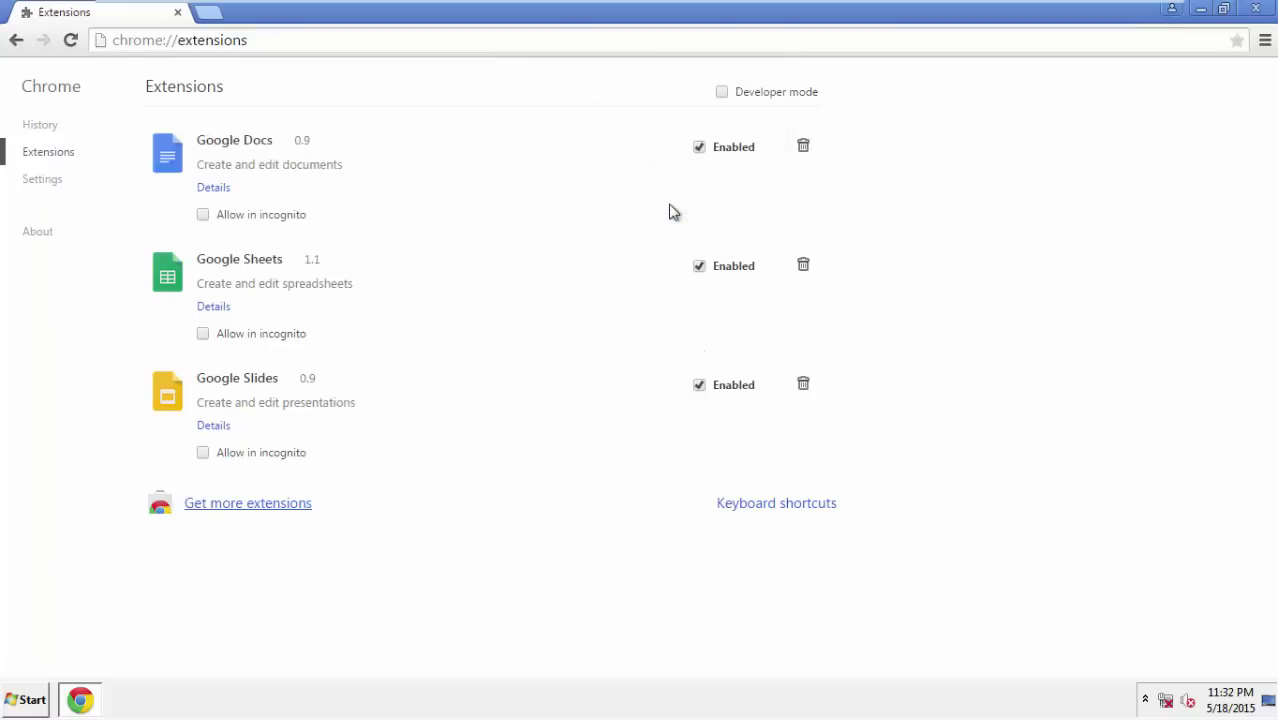
click(1256, 9)
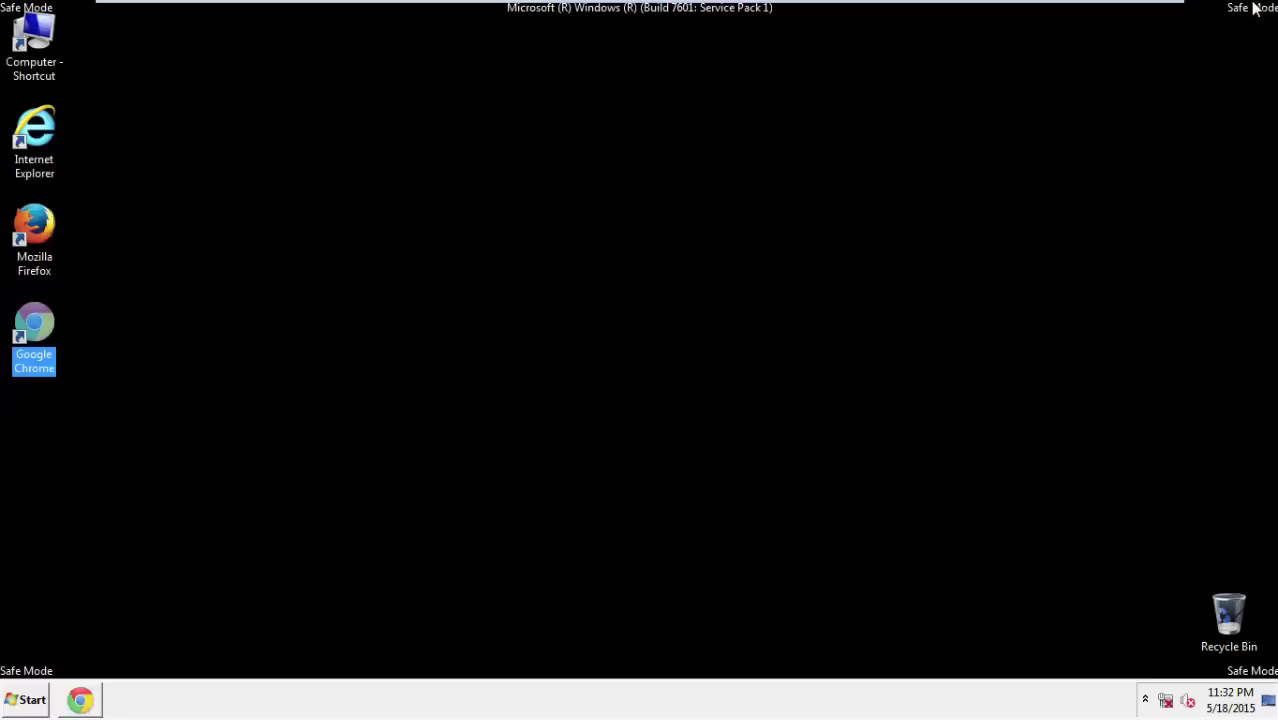
Step: Restart into normal Windows, confirm Internet Explorer loads the MSN page, then close it
click(4, 707)
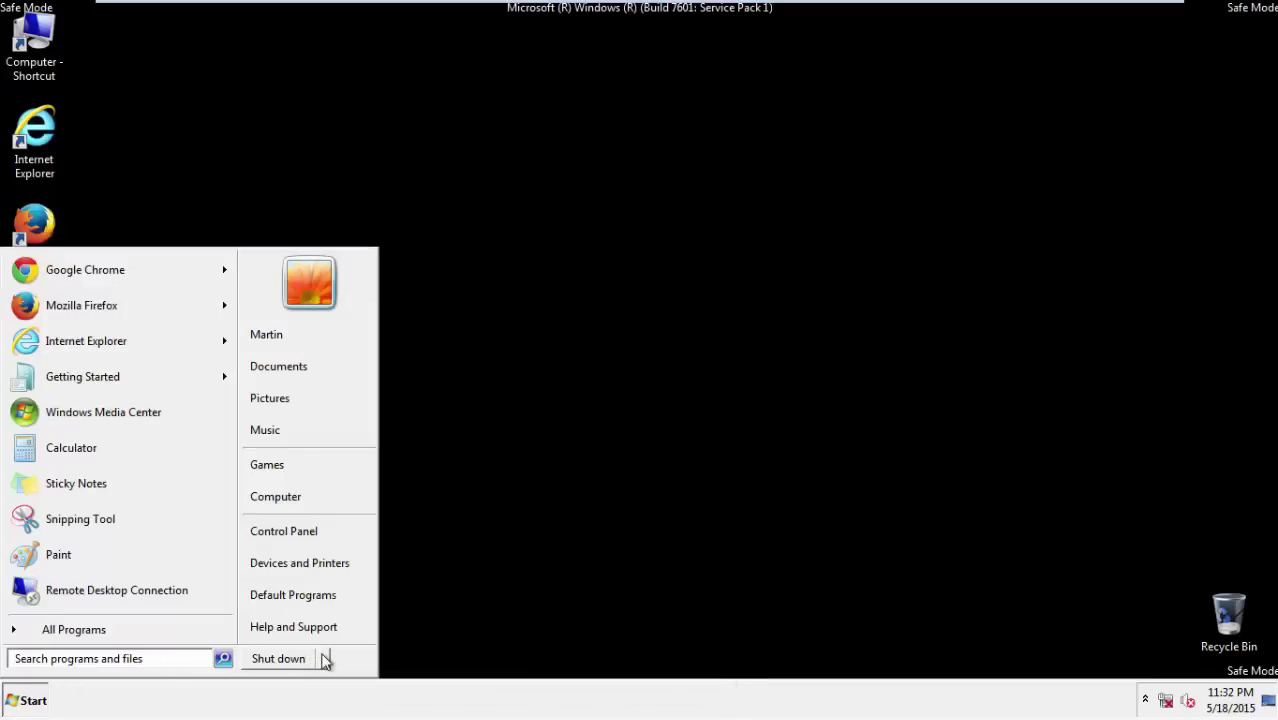
mouse_move(325, 658)
click(374, 658)
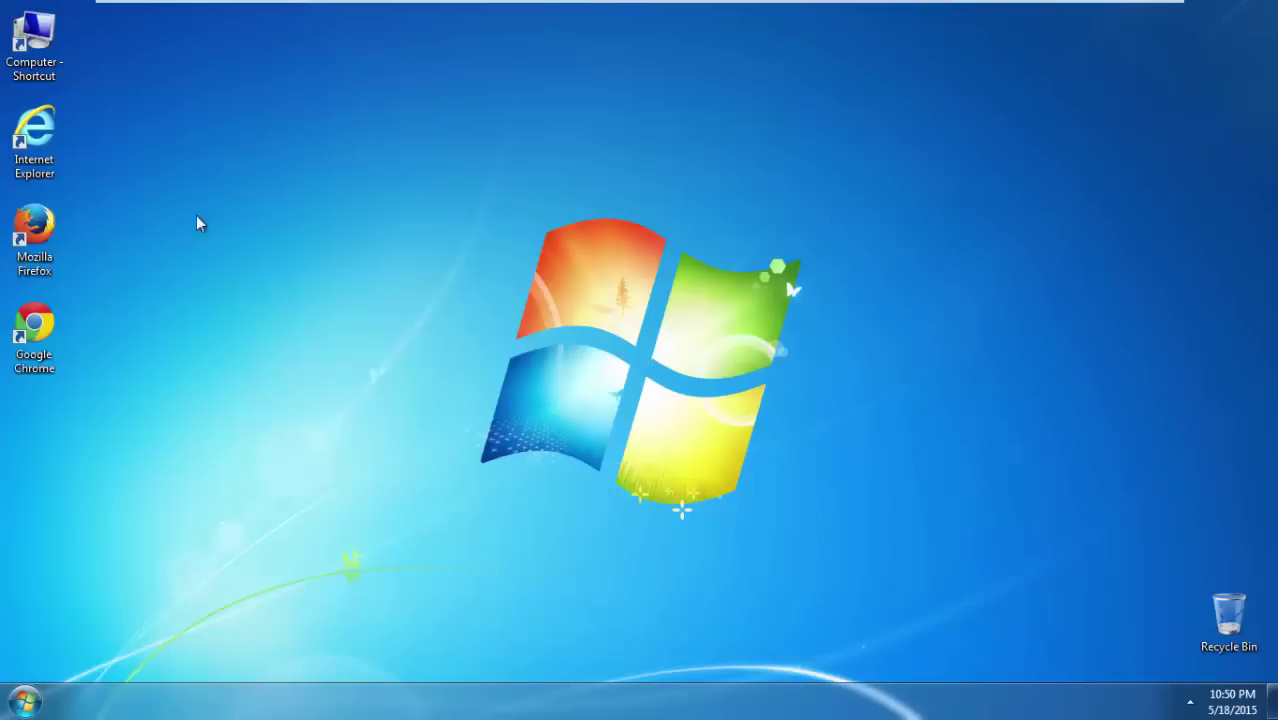
double_click(34, 135)
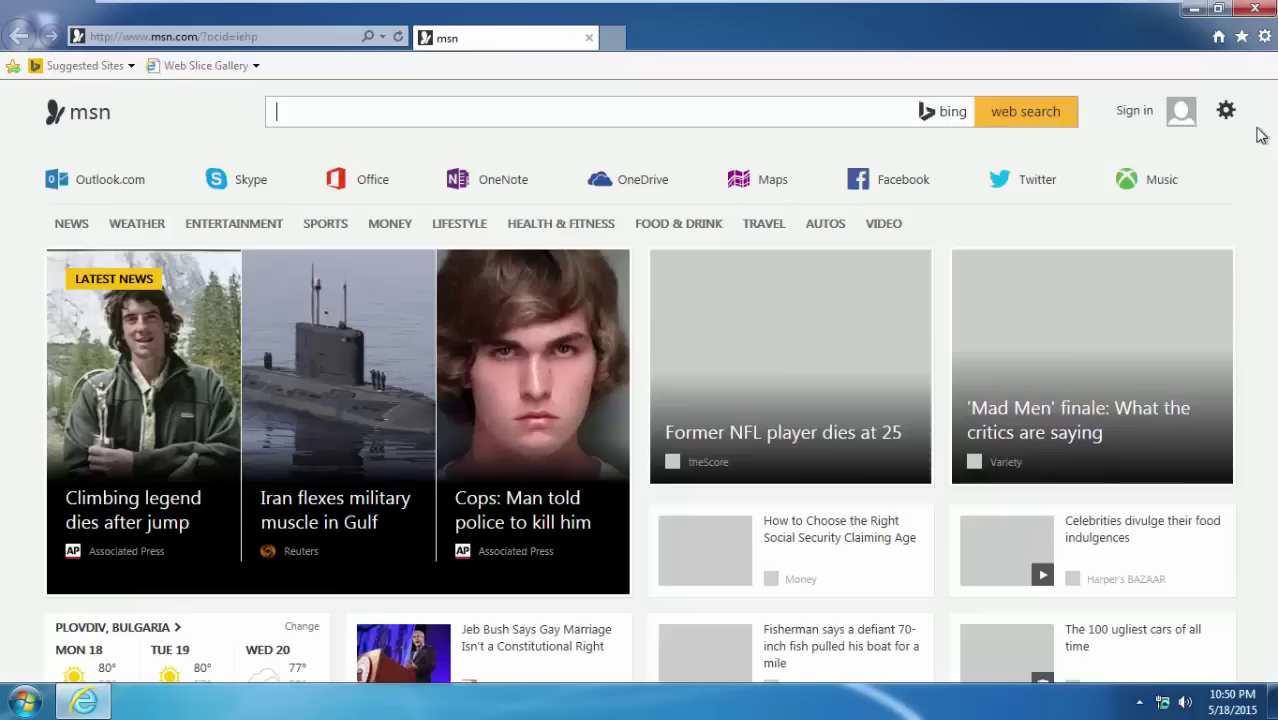
scroll(1260, 135, down, 5)
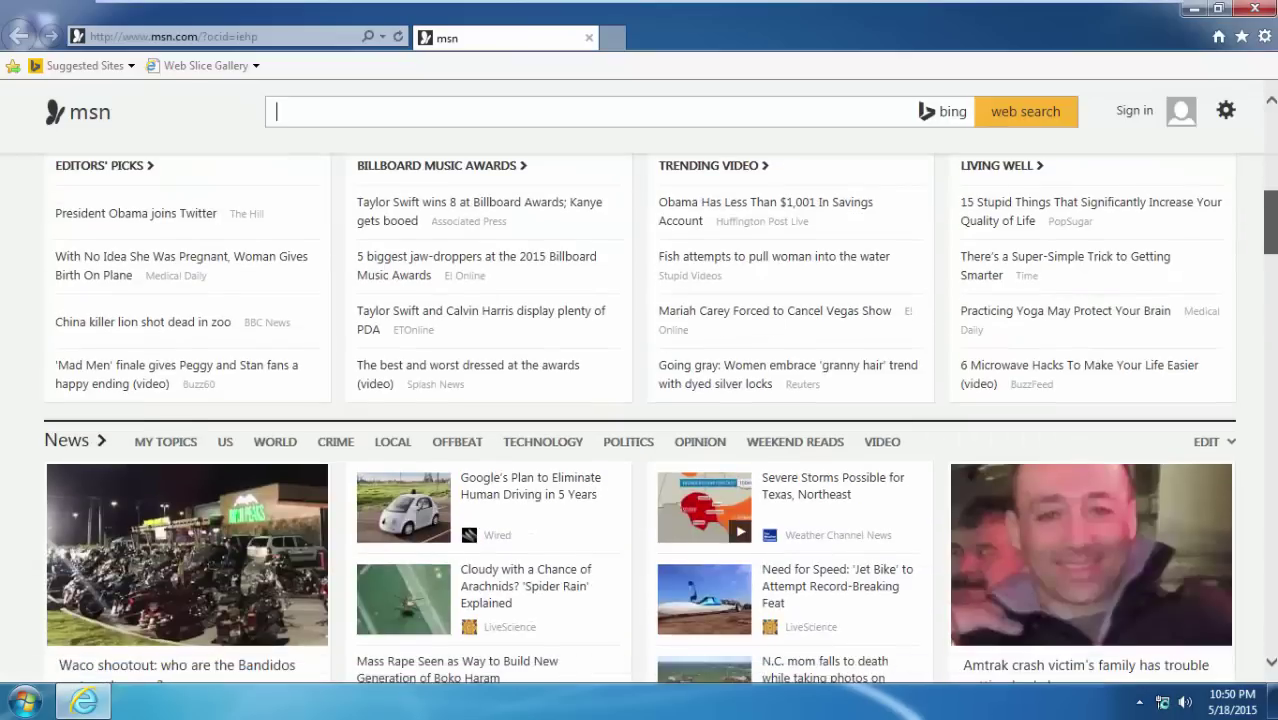
scroll(1273, 140, down, 5)
scroll(1273, 140, down, 5)
scroll(1273, 140, up, 10)
scroll(1273, 140, up, 5)
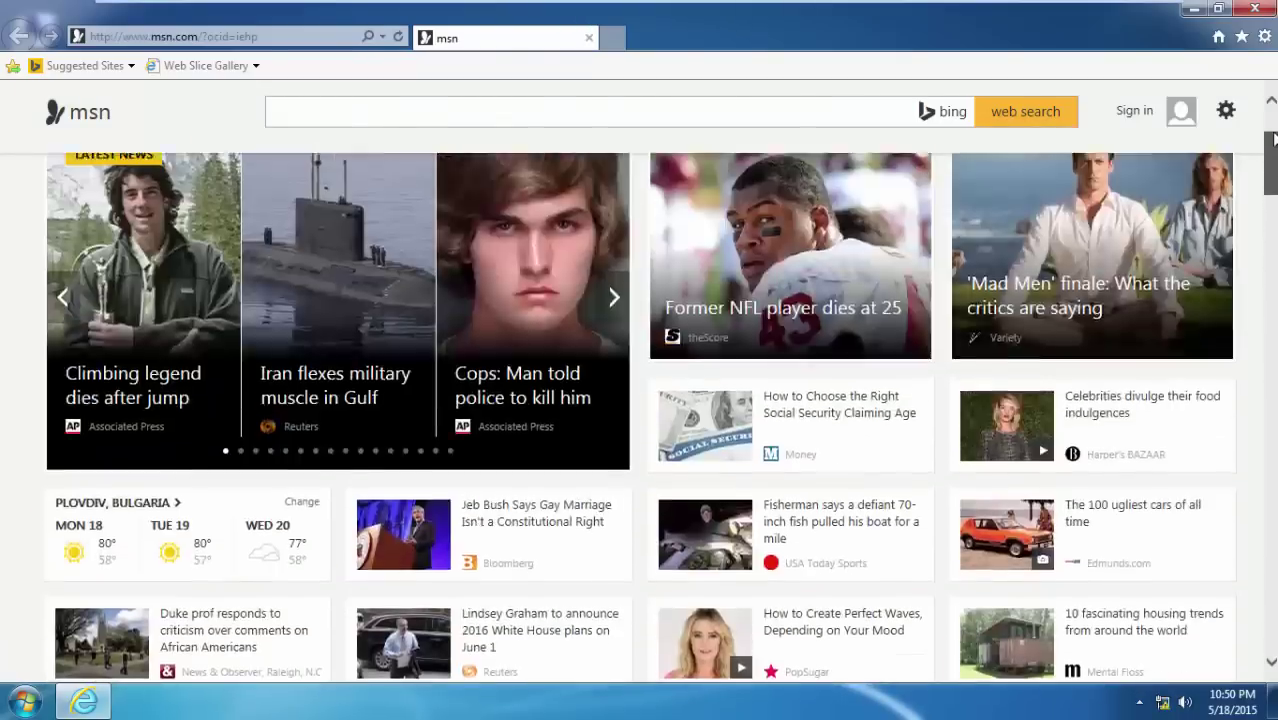
scroll(1273, 140, up, 3)
click(1262, 10)
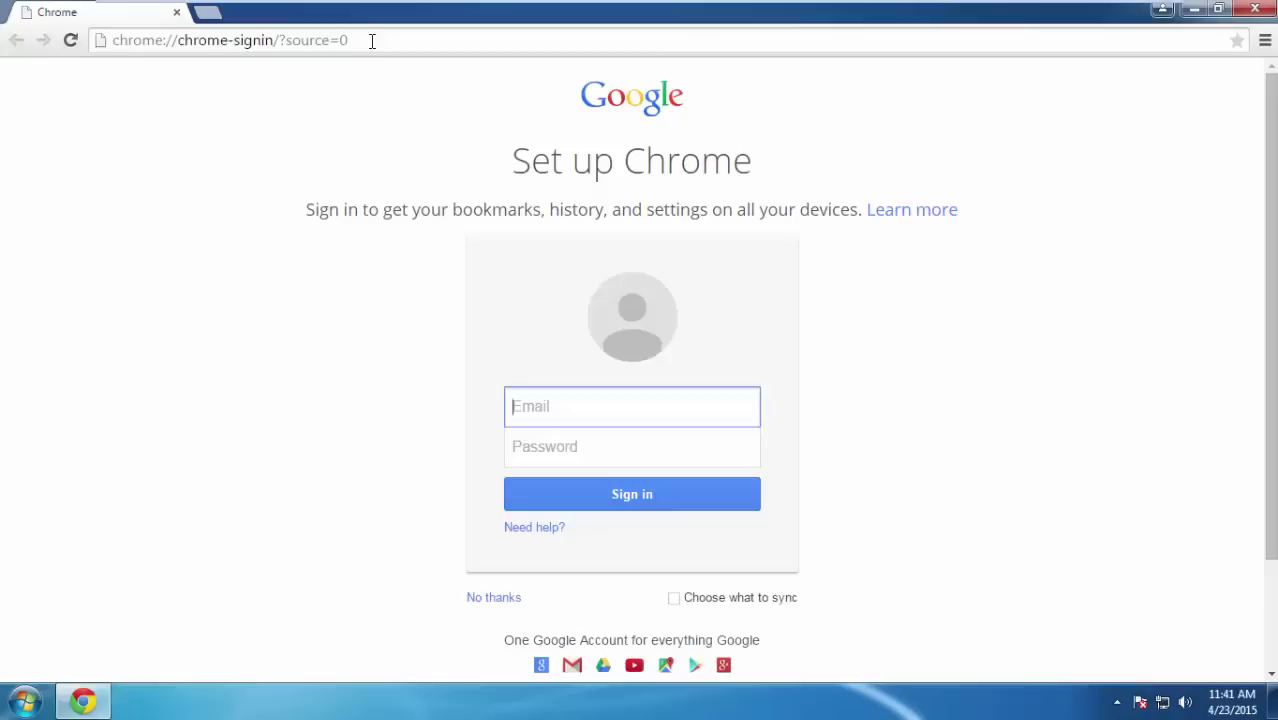
Step: Go to howtoremove.guide and open the PC Optimization Tips article from its Tips section
click(371, 40)
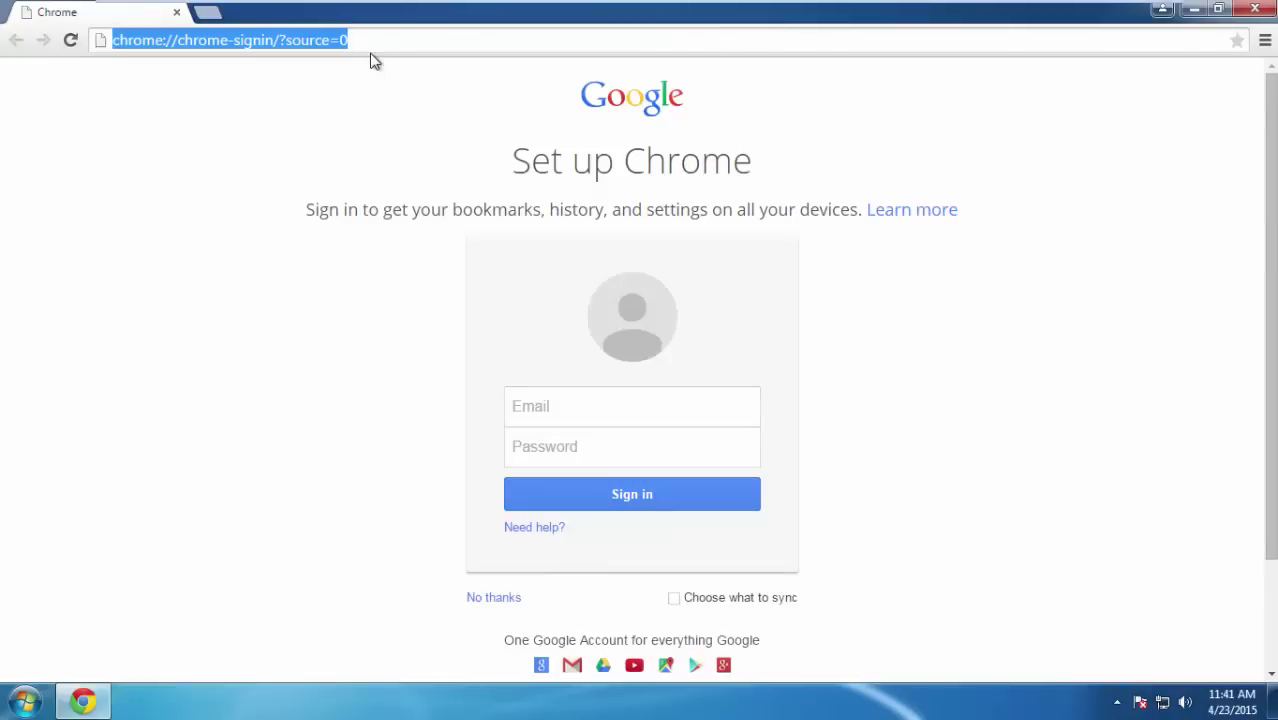
text(howtoremove.guide)
key(Return)
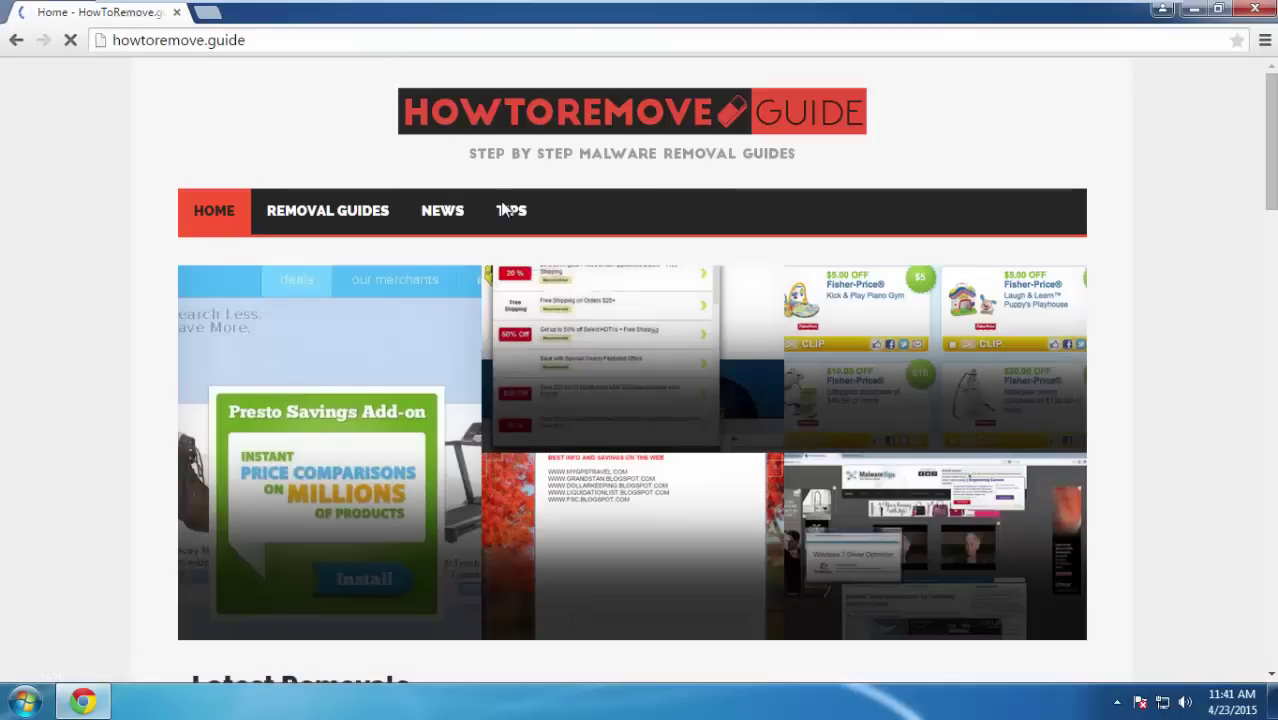
click(501, 217)
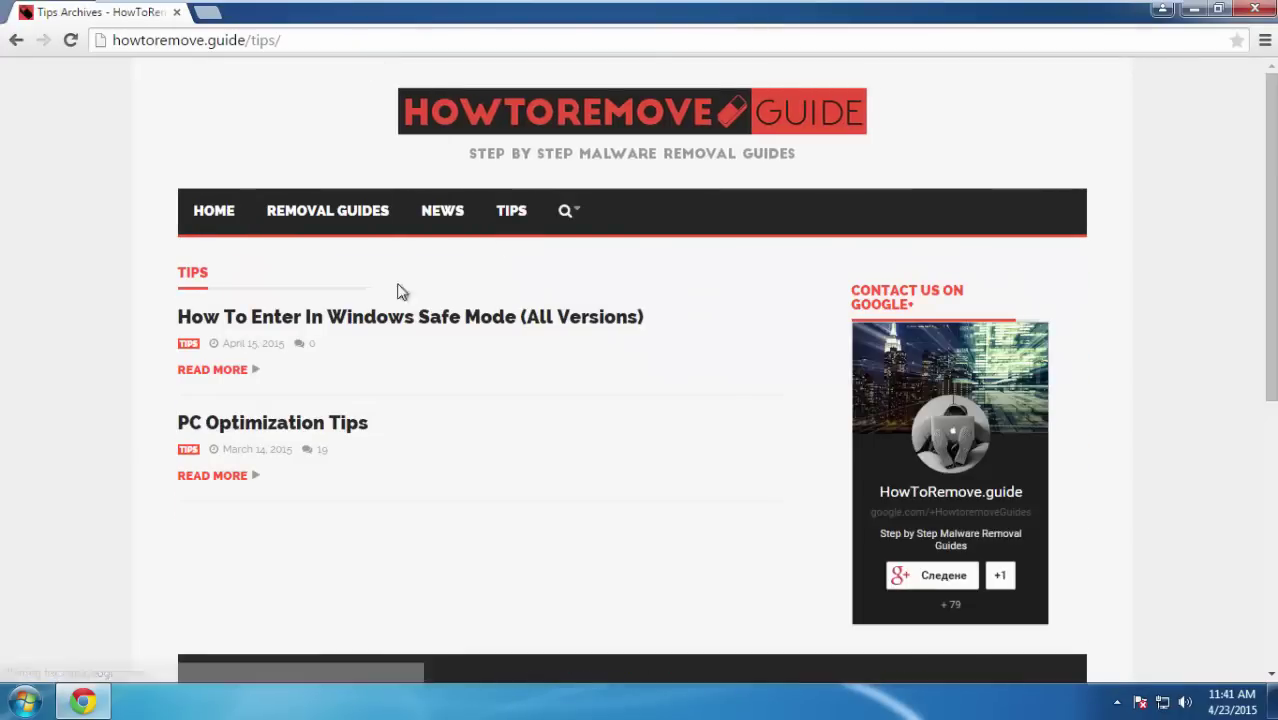
click(248, 438)
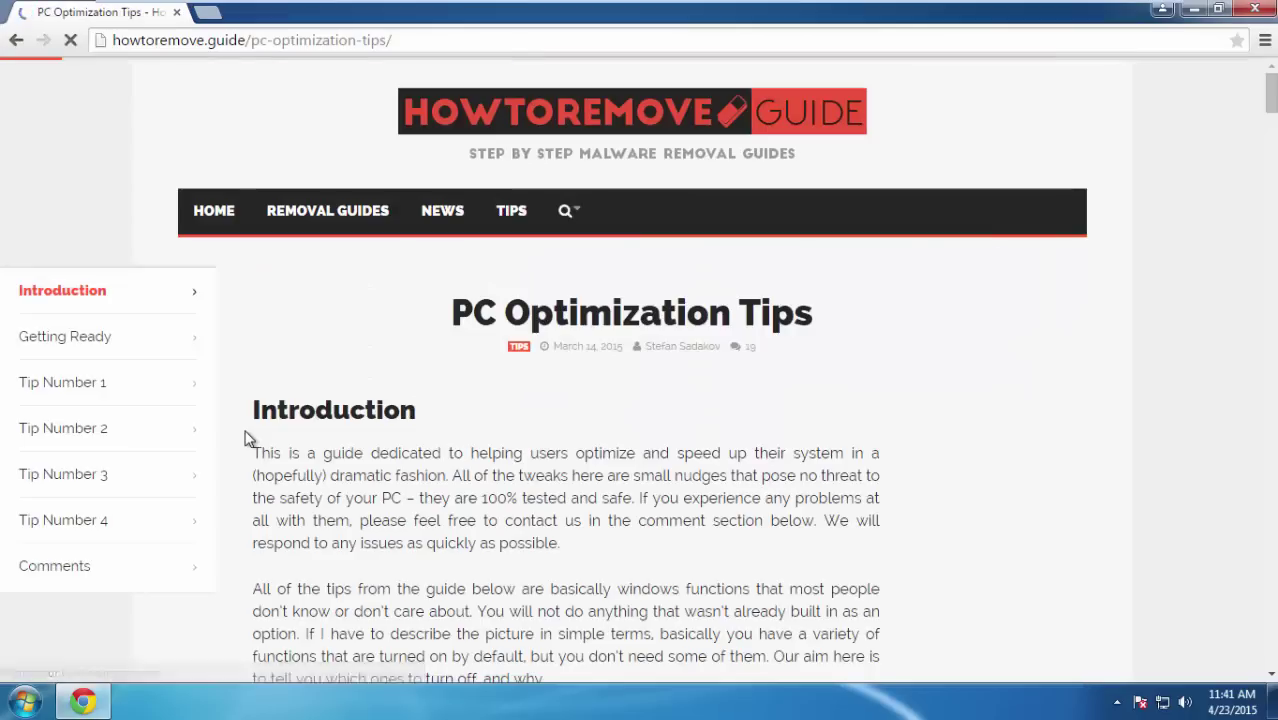
Step: Step through the article's sidebar from Getting Ready down to Tip Number 3
click(72, 336)
click(82, 206)
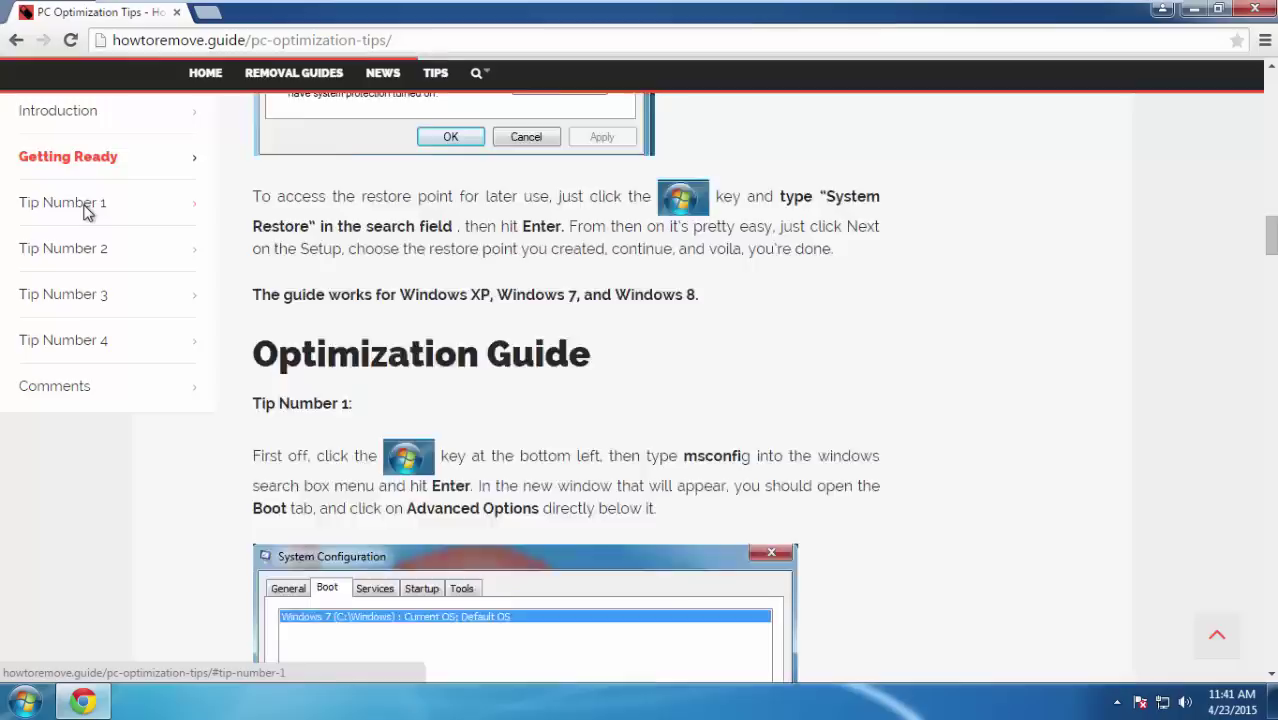
click(72, 256)
click(73, 294)
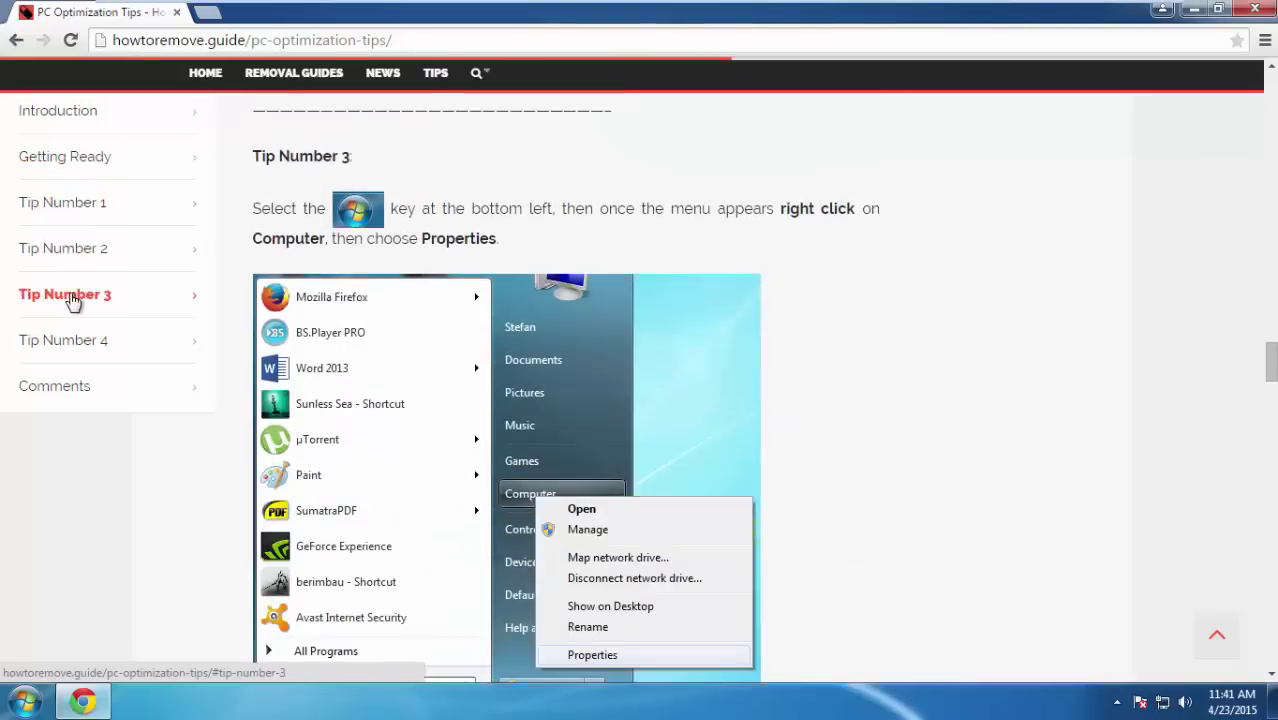